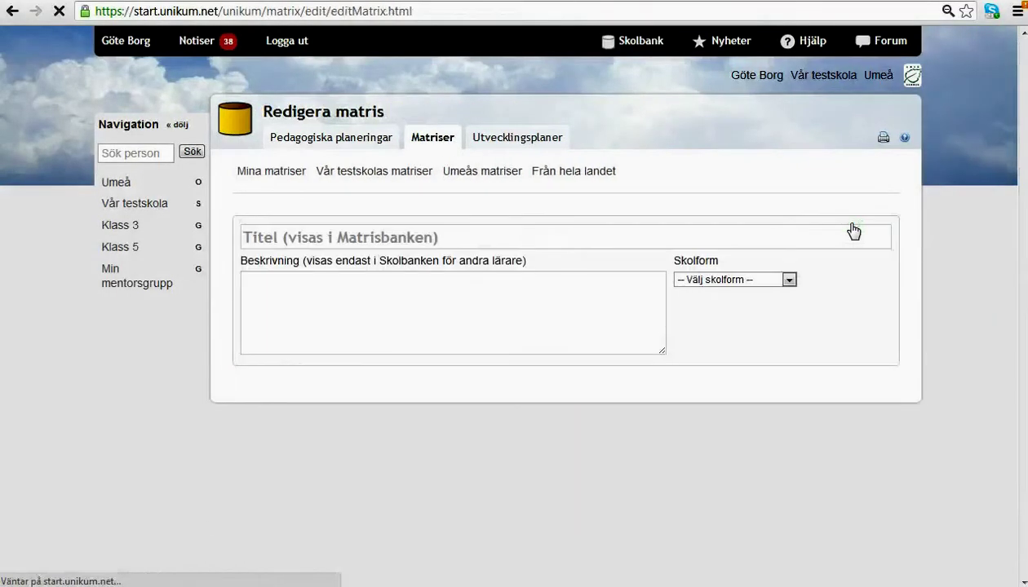
Step: Title the new matrix "nco vjfie jie gfew" and leave its description empty
click(331, 242)
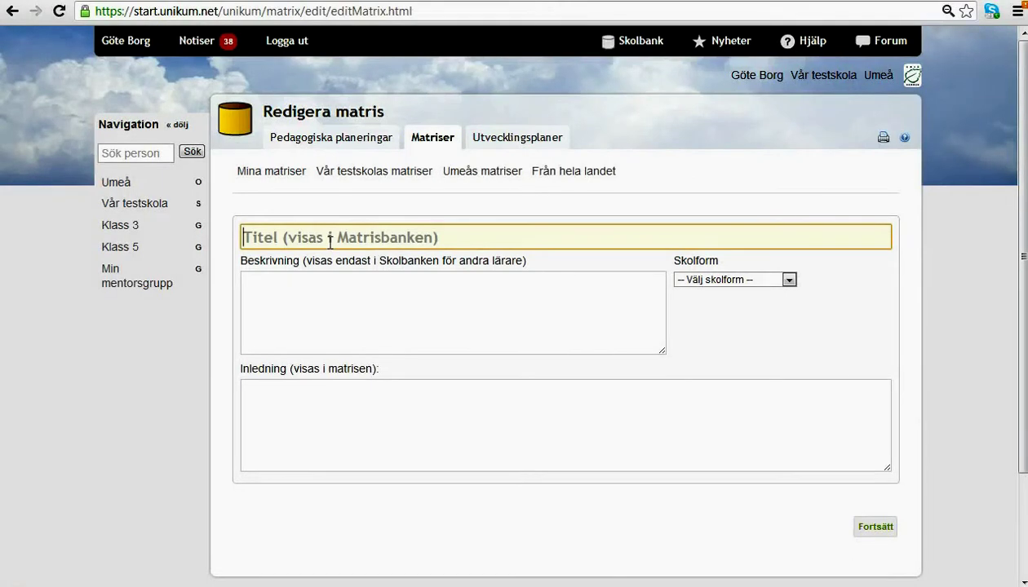
text(nco vjfi)
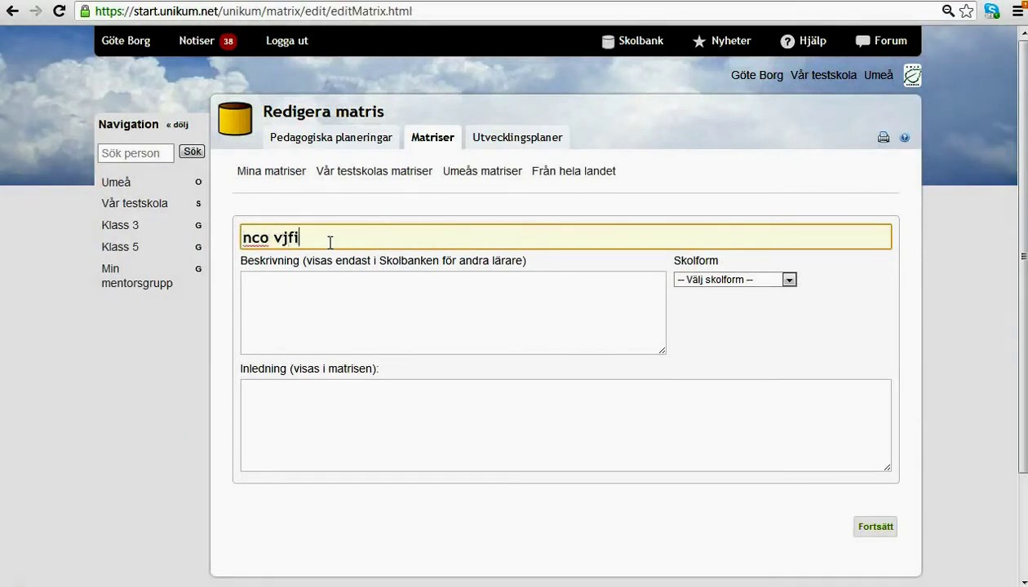
text(e jie gfew)
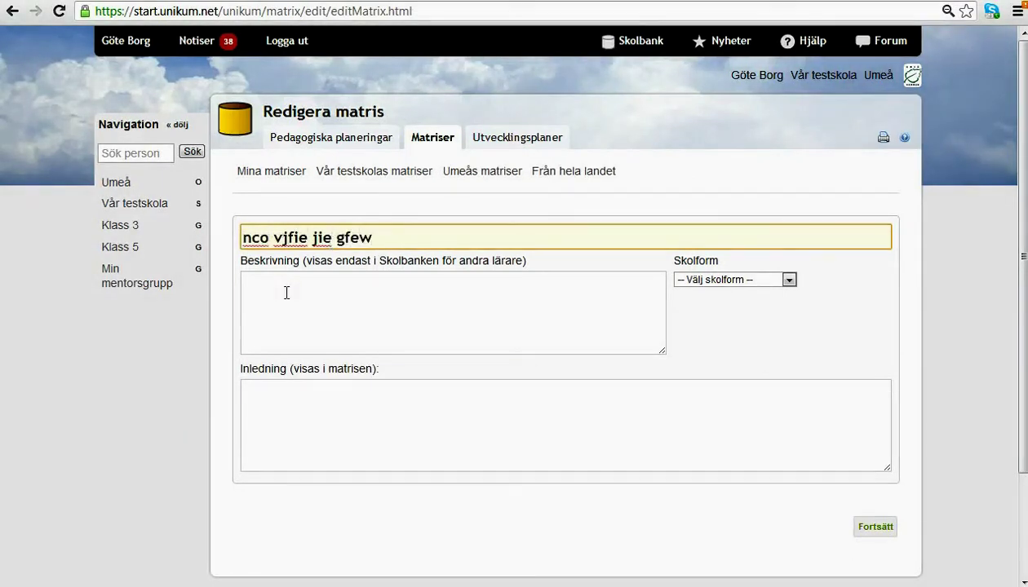
click(287, 293)
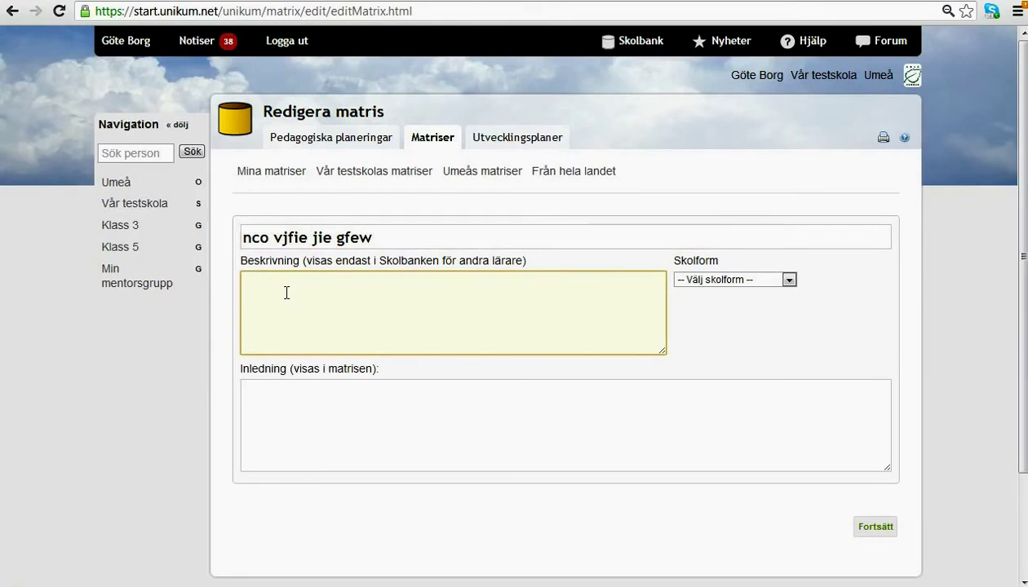
Step: Set the matrix's school form to Grundskola and its grade range to years 4 through 6
click(789, 280)
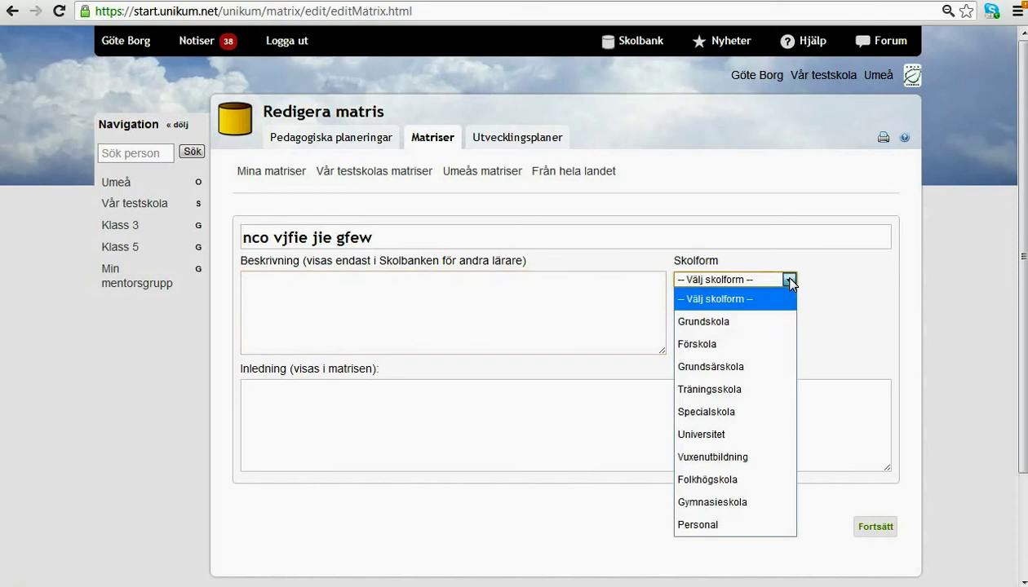
click(722, 320)
click(835, 280)
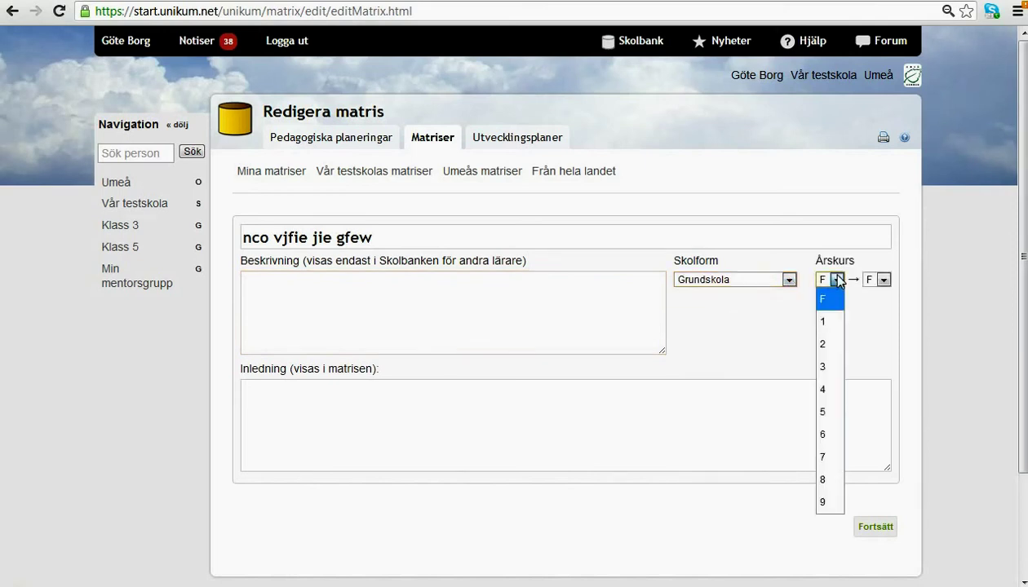
click(826, 391)
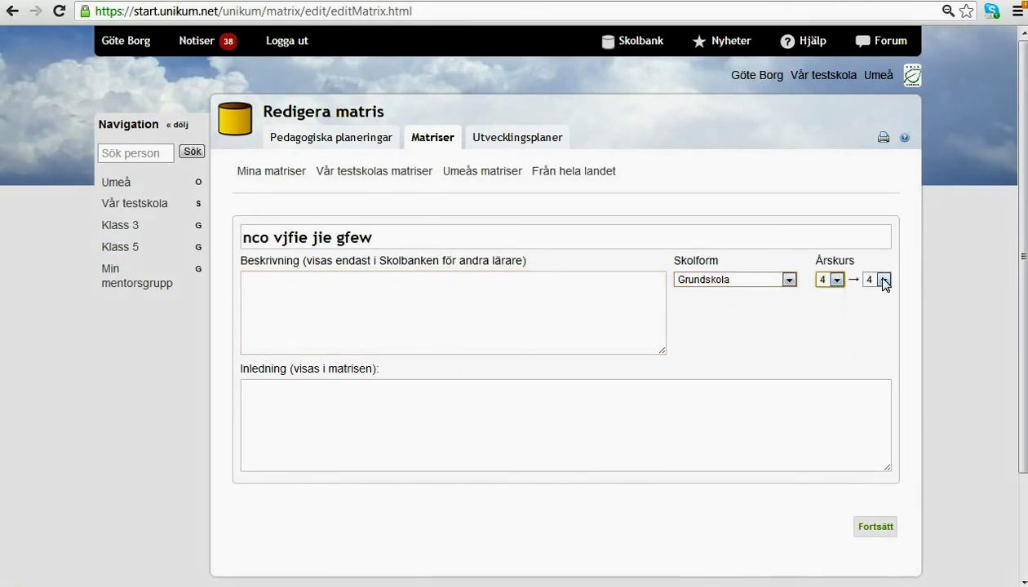
click(884, 279)
click(883, 432)
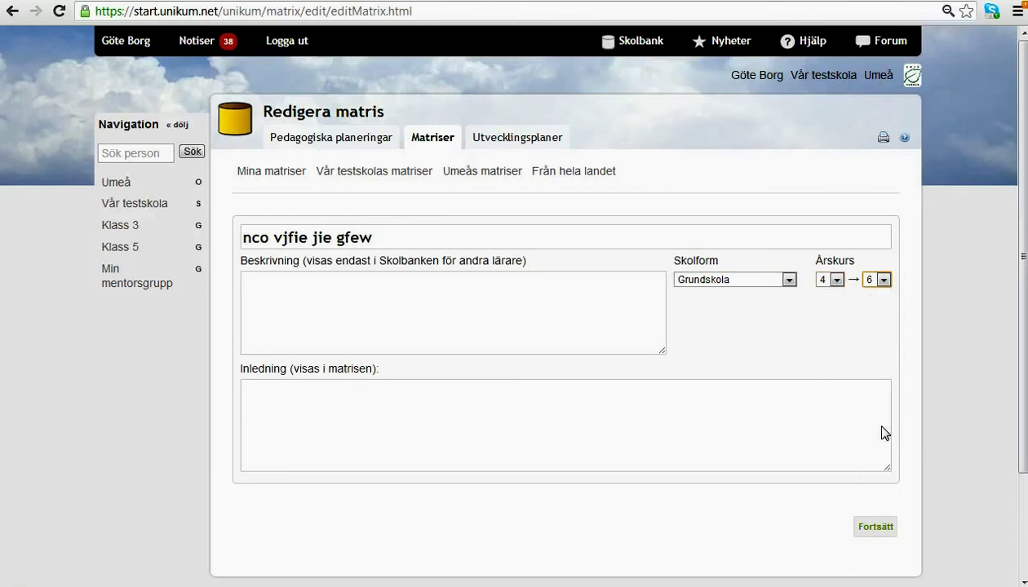
Step: Enter "jfie jgiejgei njegi ge" as the matrix's introduction and continue to the matrix editor
click(275, 404)
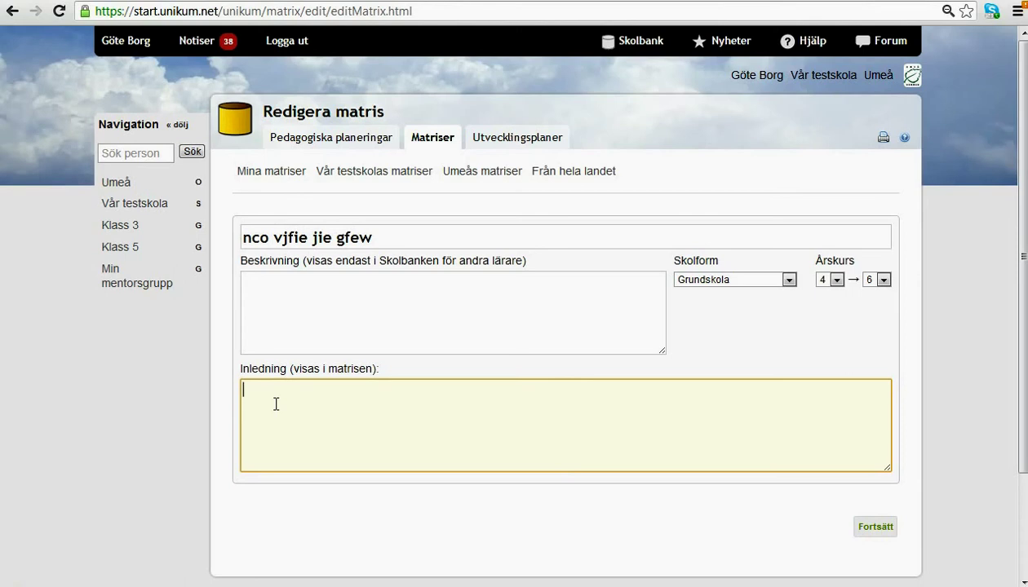
text(jfie jgiejgei njegi ge)
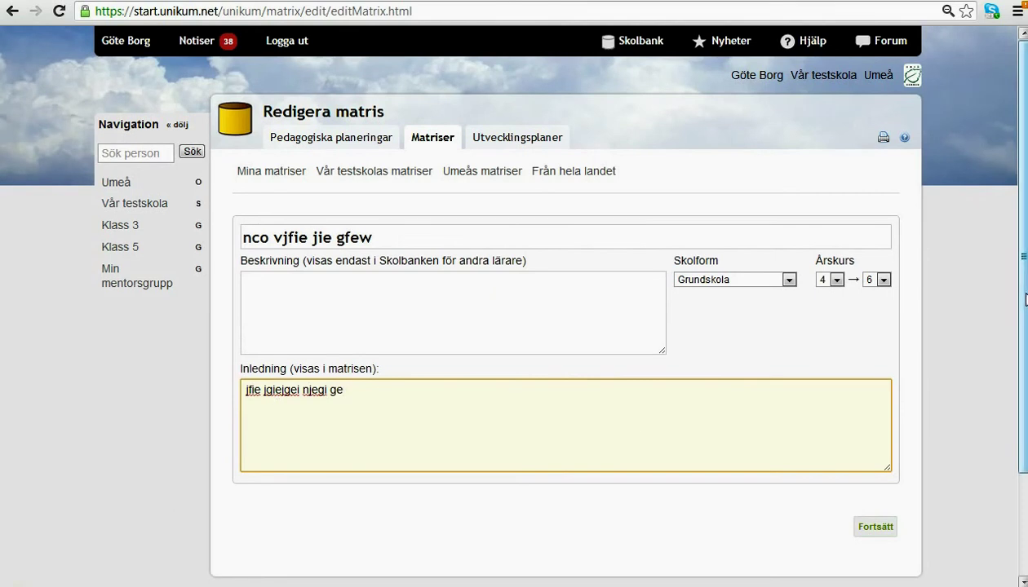
scroll(1020, 299, down, 2)
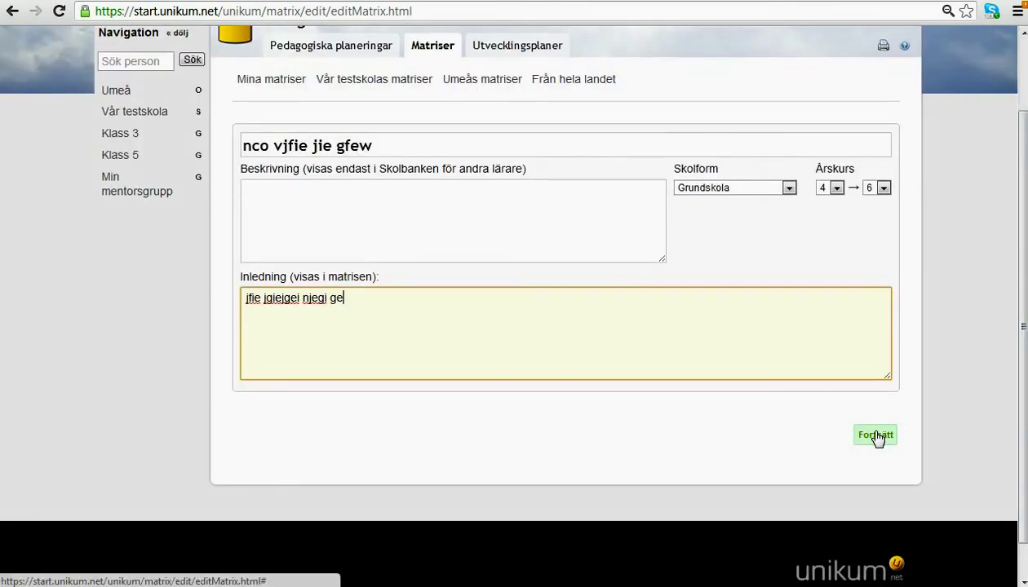
click(875, 436)
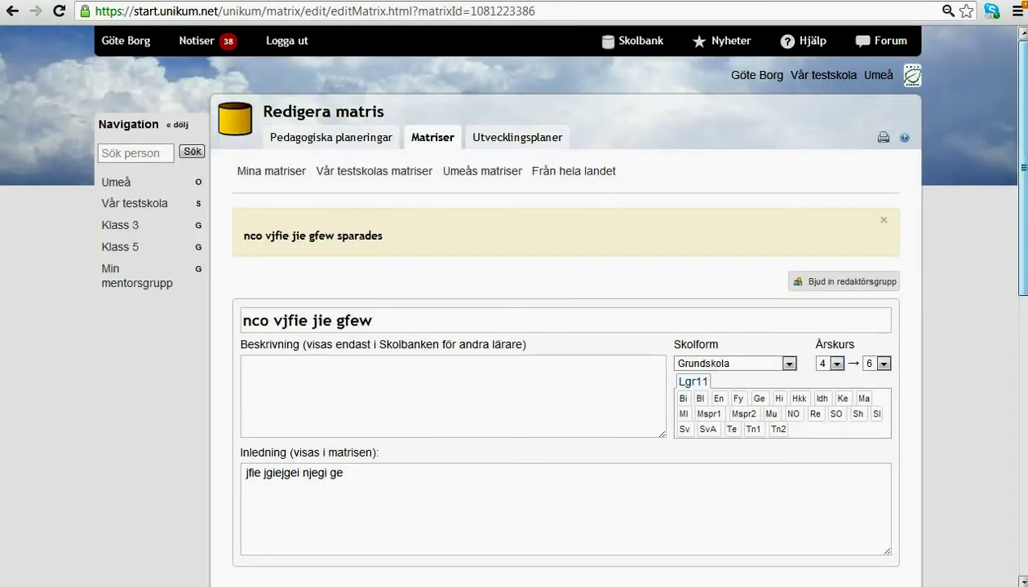
Step: Rename the three level column headings of the matrix to ">>"
drag(1025, 190, 1025, 393)
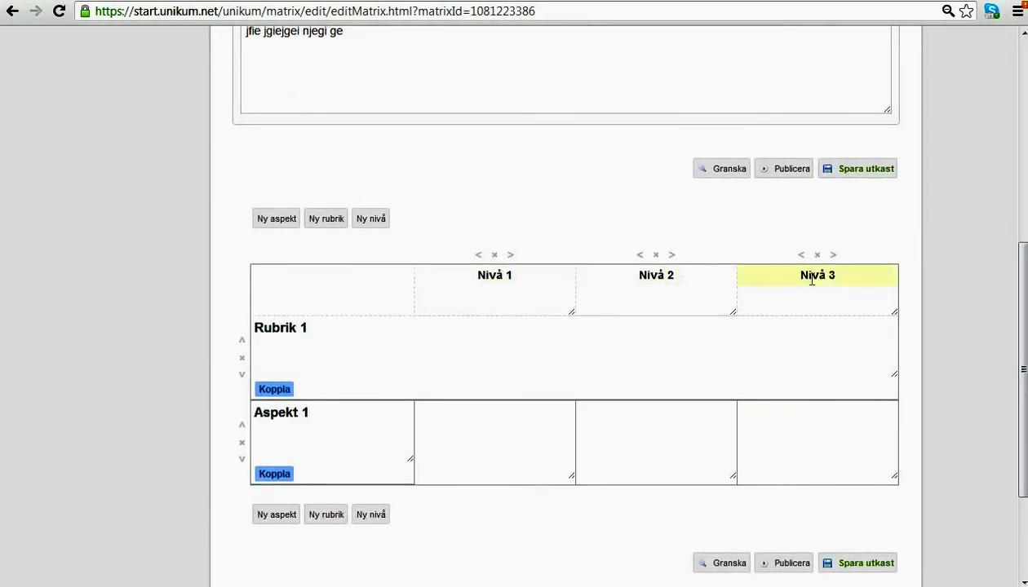
click(474, 275)
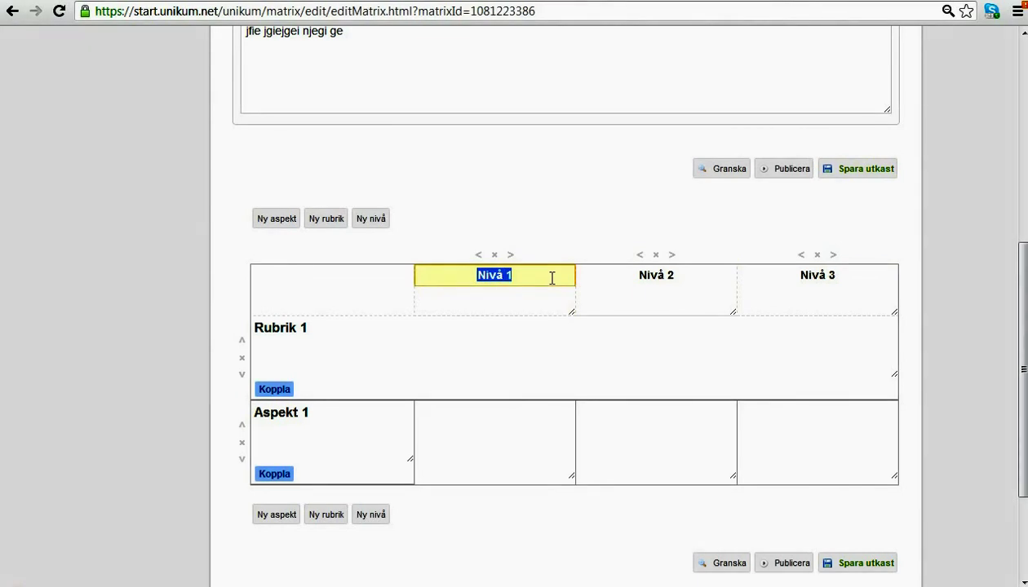
text(>>)
click(626, 282)
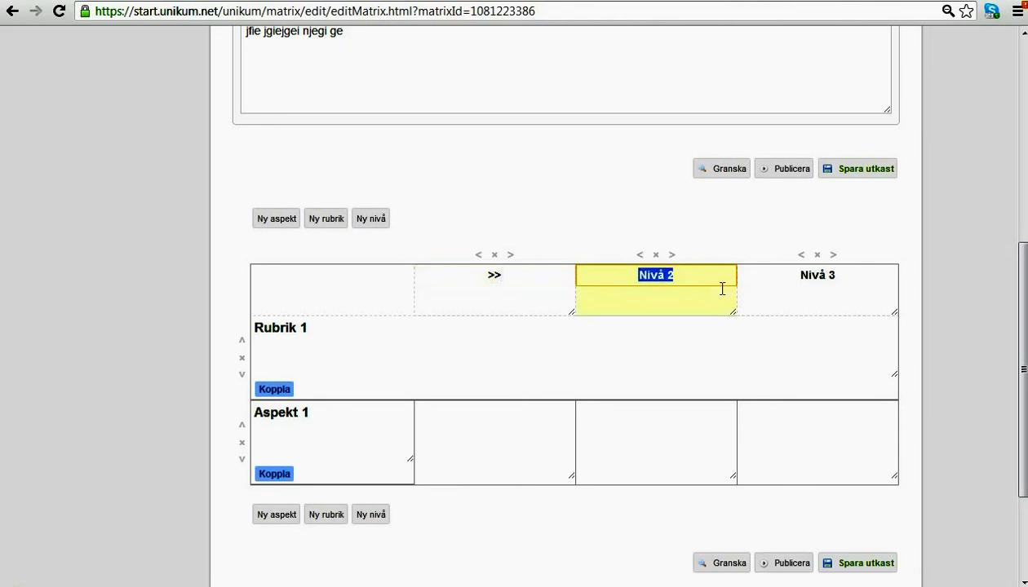
text(>>)
click(763, 274)
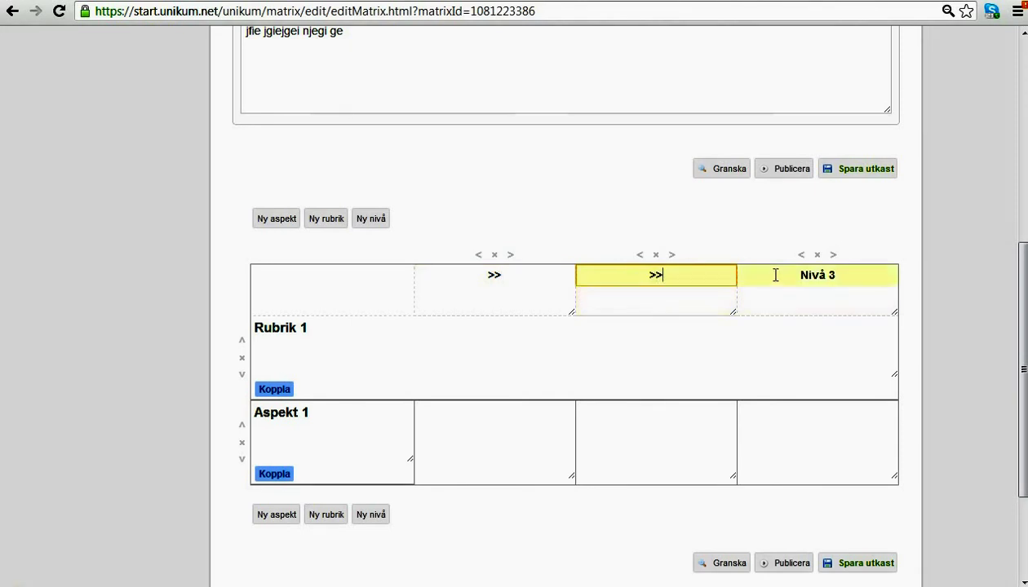
text(>>)
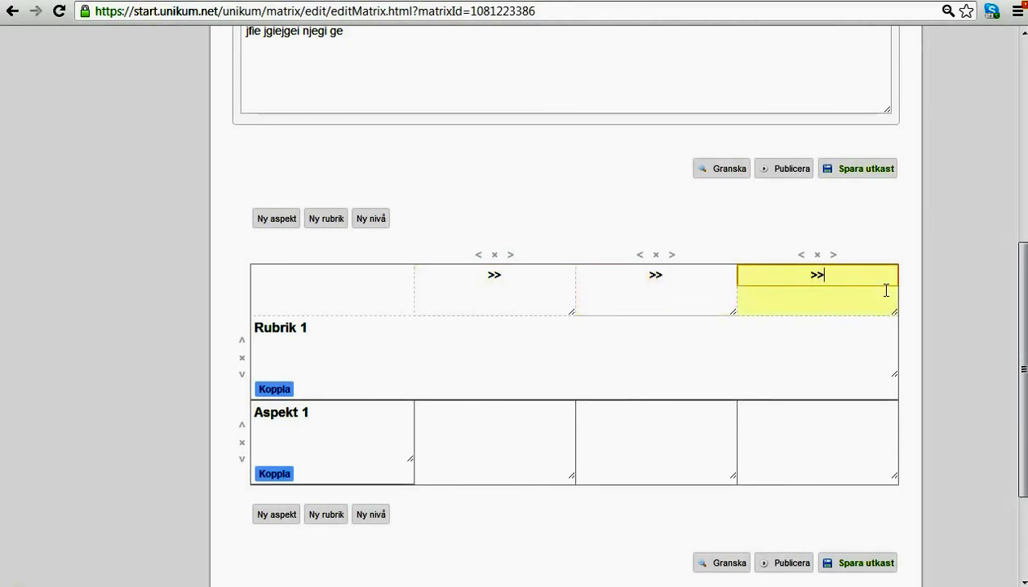
Step: Add a fourth level column to the matrix and name it ">>"
click(372, 515)
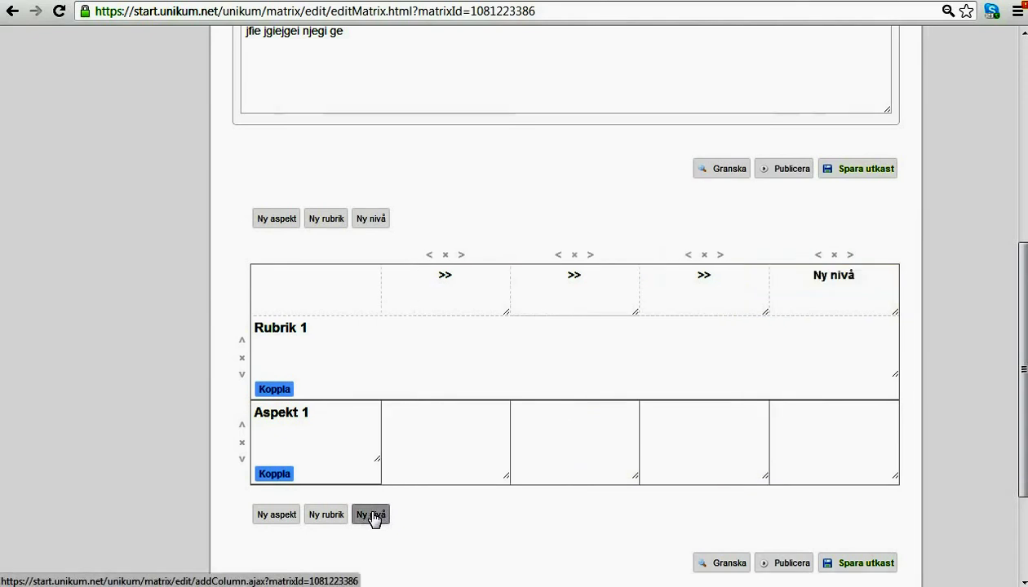
click(803, 275)
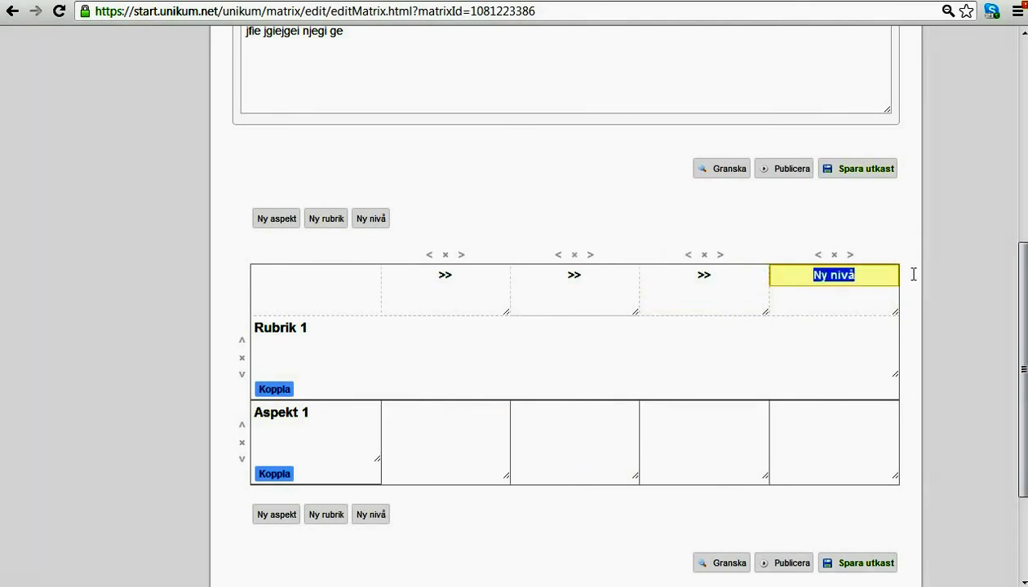
text(>>)
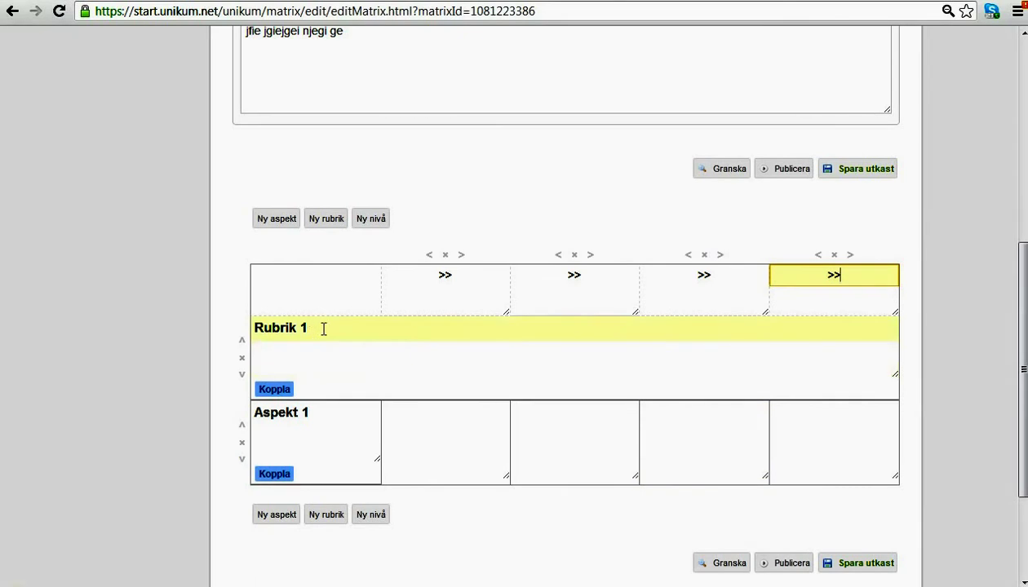
Step: Rename the heading row to "jfio ejife jfiew" and the aspect below it to "jfiod jijeif jeifew"
drag(324, 329, 229, 330)
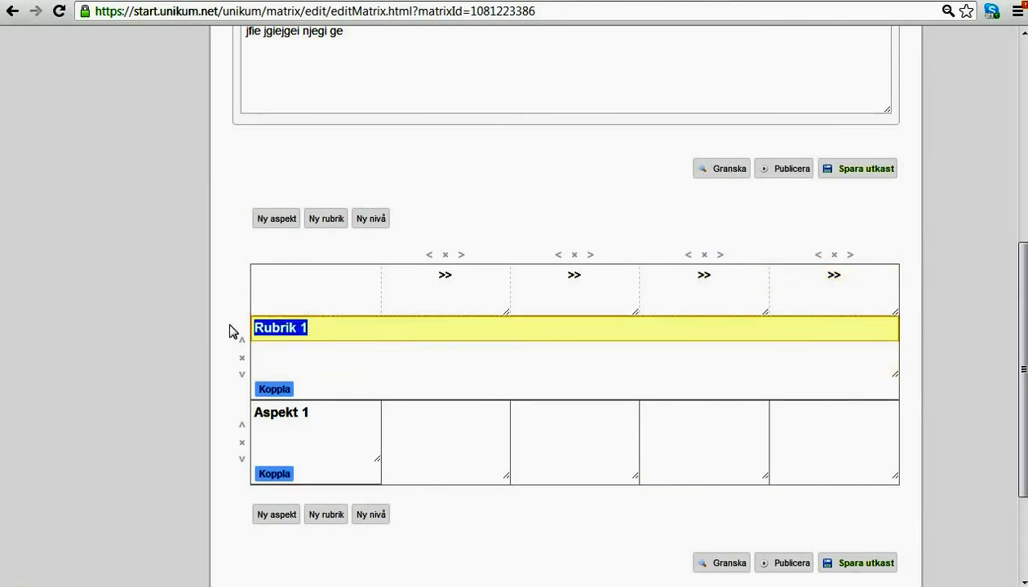
text(jfio ejife jfiew)
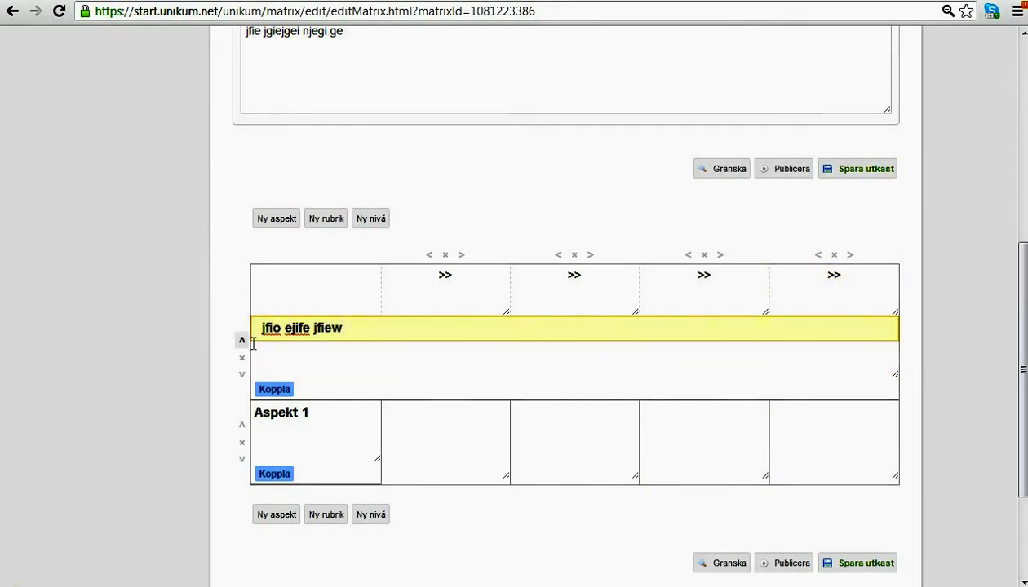
click(315, 413)
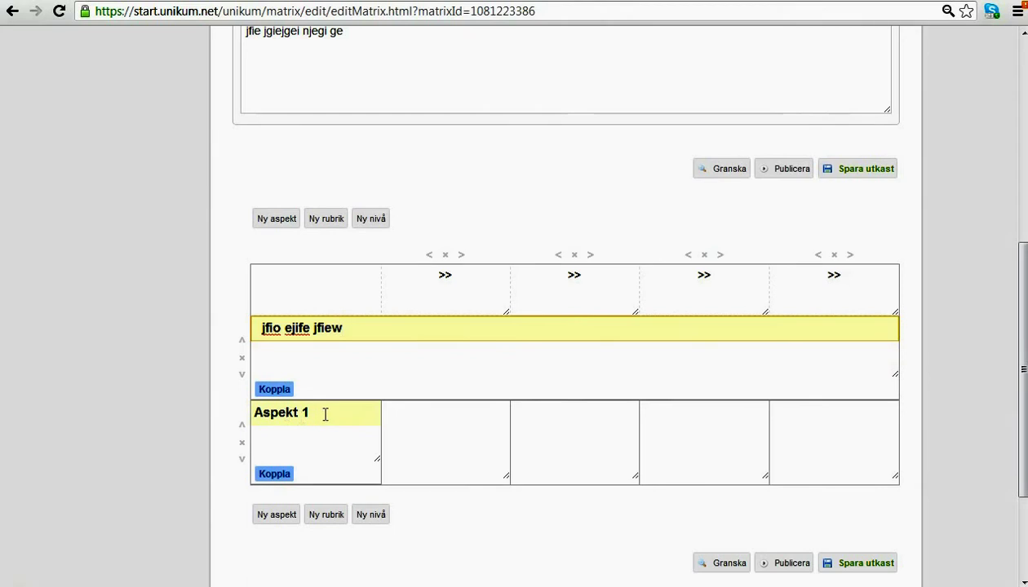
click(324, 415)
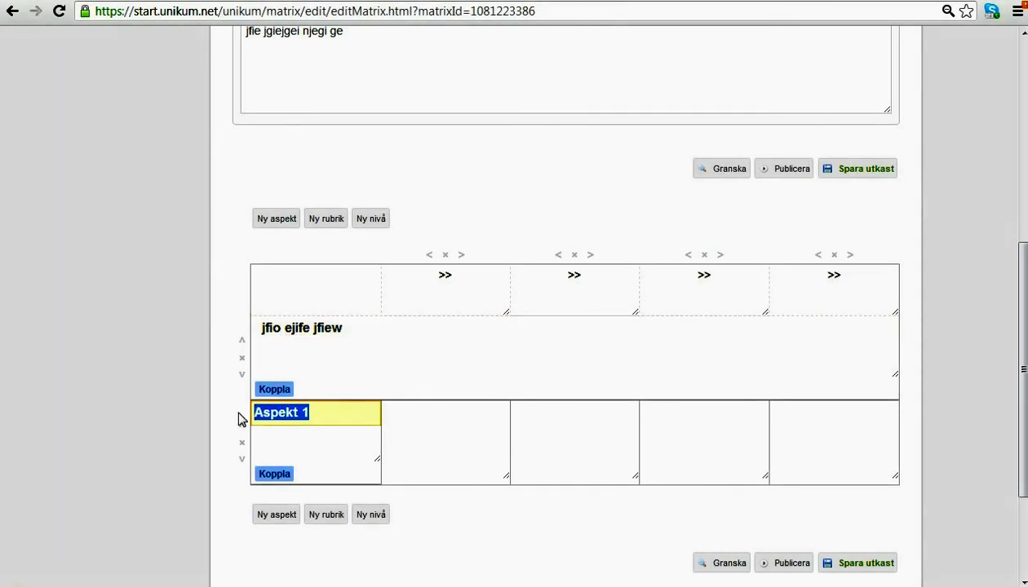
text(jfiod jijeif jeifew)
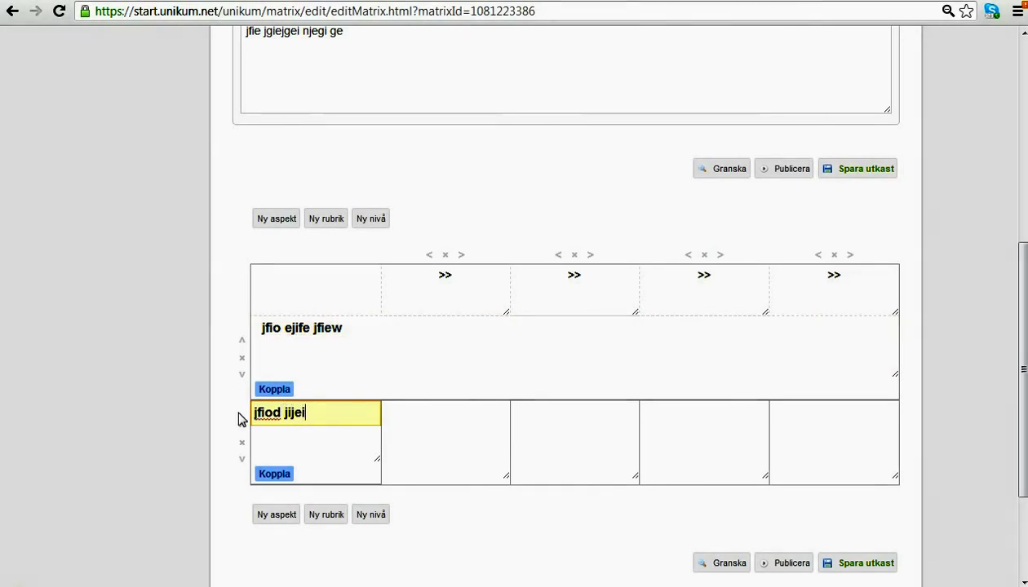
Step: Enter "jidofjoidfi" as the description text under the aspect's title
click(265, 434)
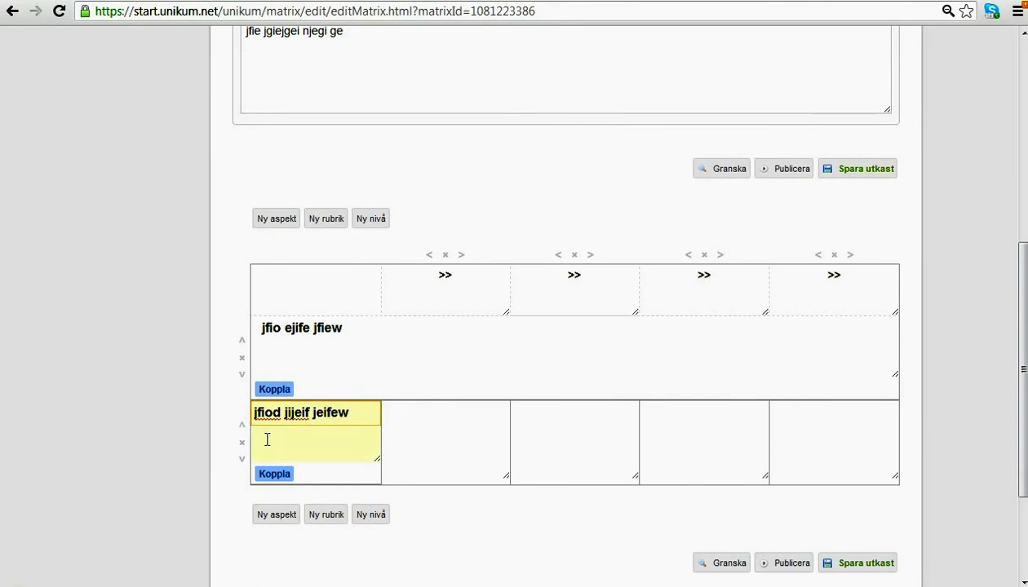
text(jidofjoidfi)
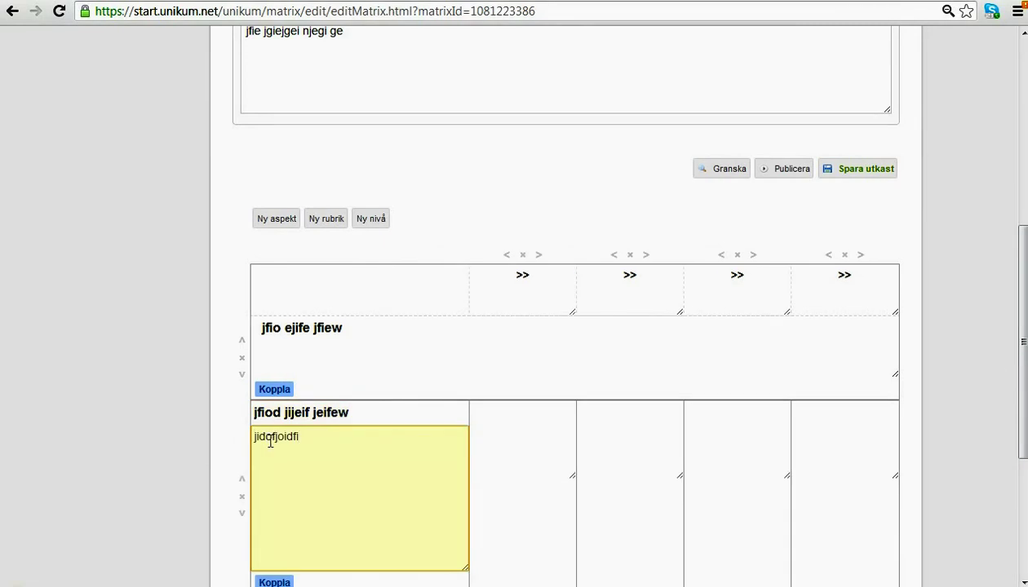
scroll(1007, 326, down, 3)
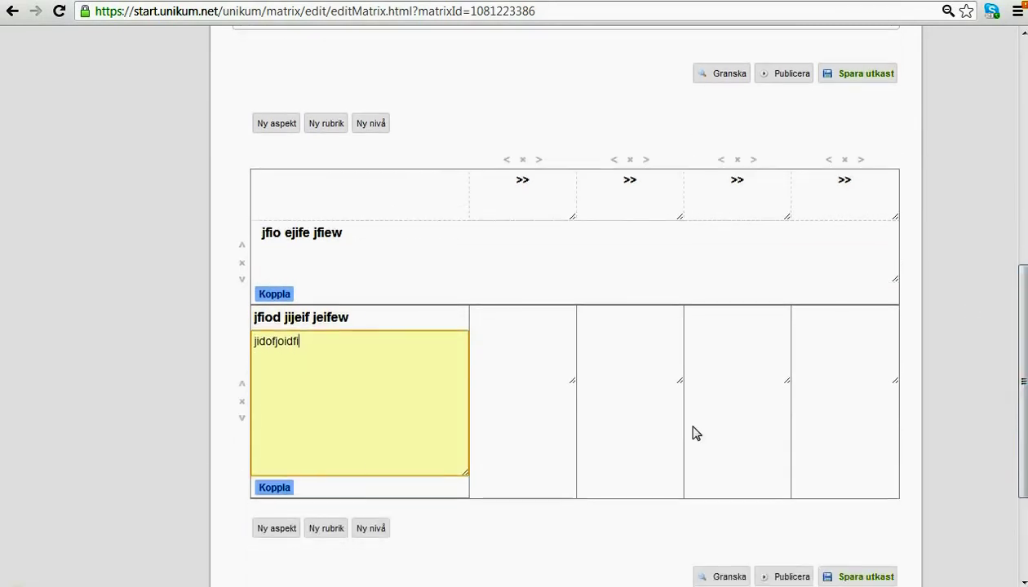
click(274, 490)
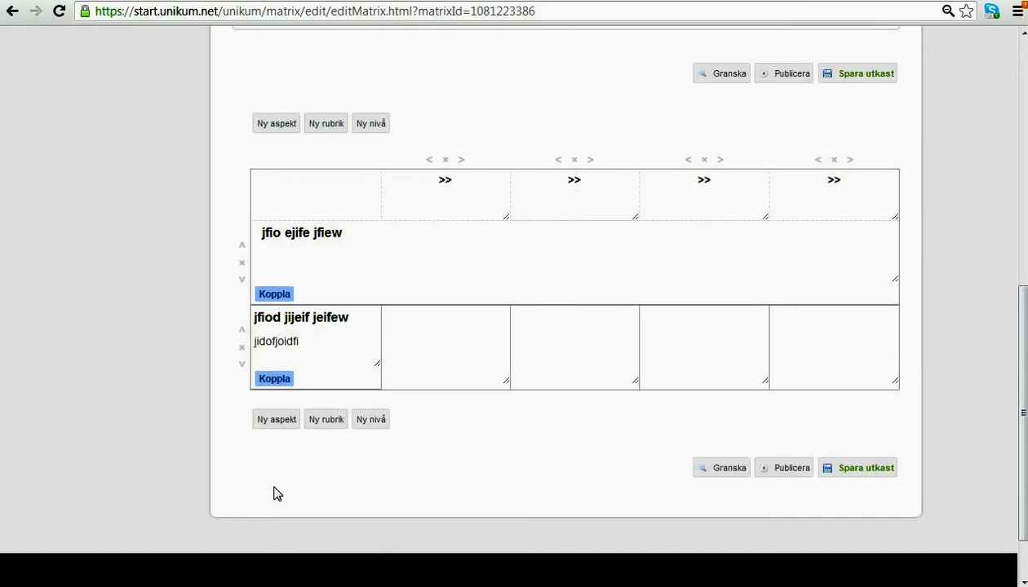
Step: Link the aspect to the first Ma knowledge requirement for grade E at the end of year 6, about solving simple problems
click(274, 379)
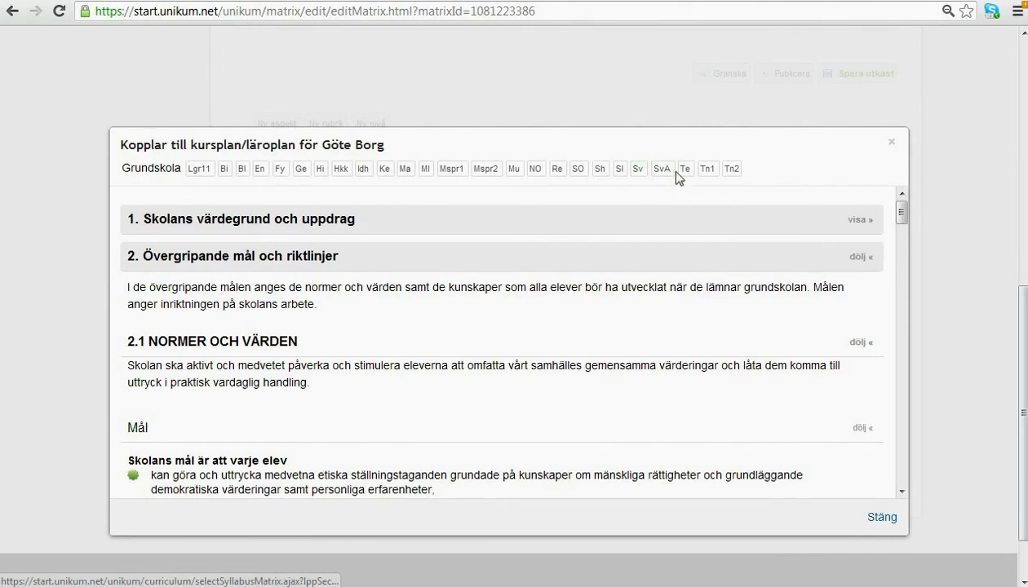
click(404, 168)
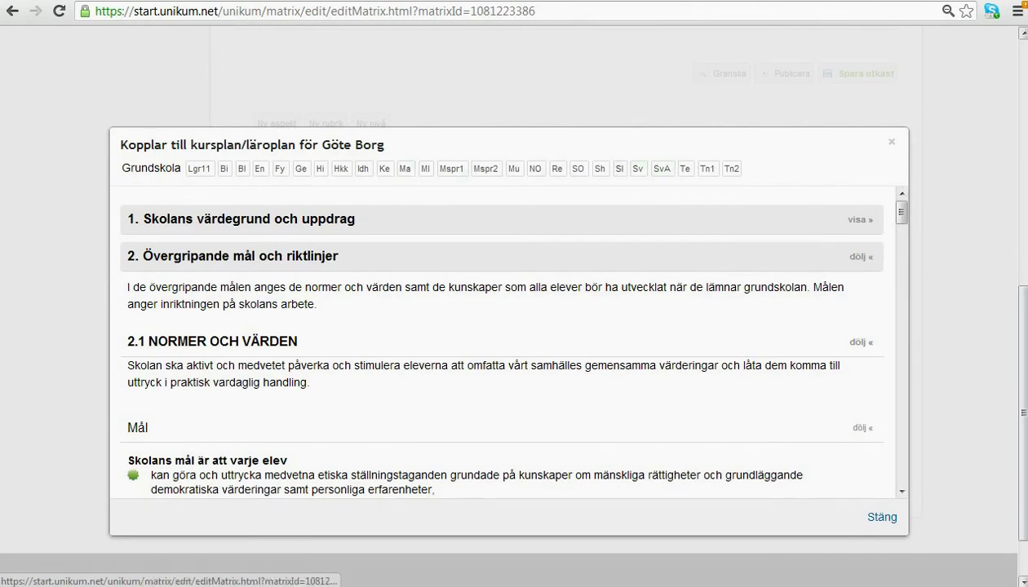
drag(900, 217, 900, 358)
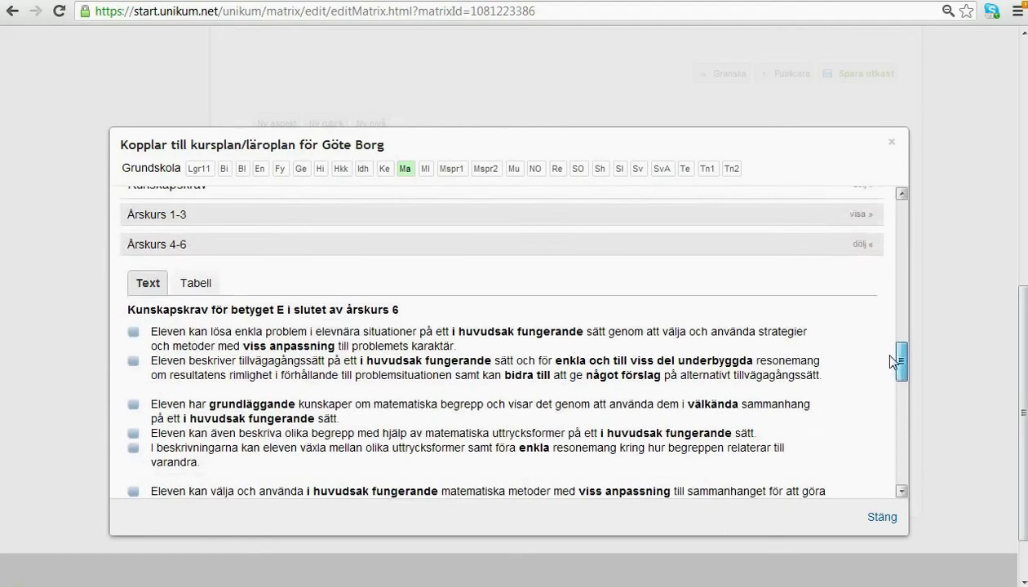
click(323, 336)
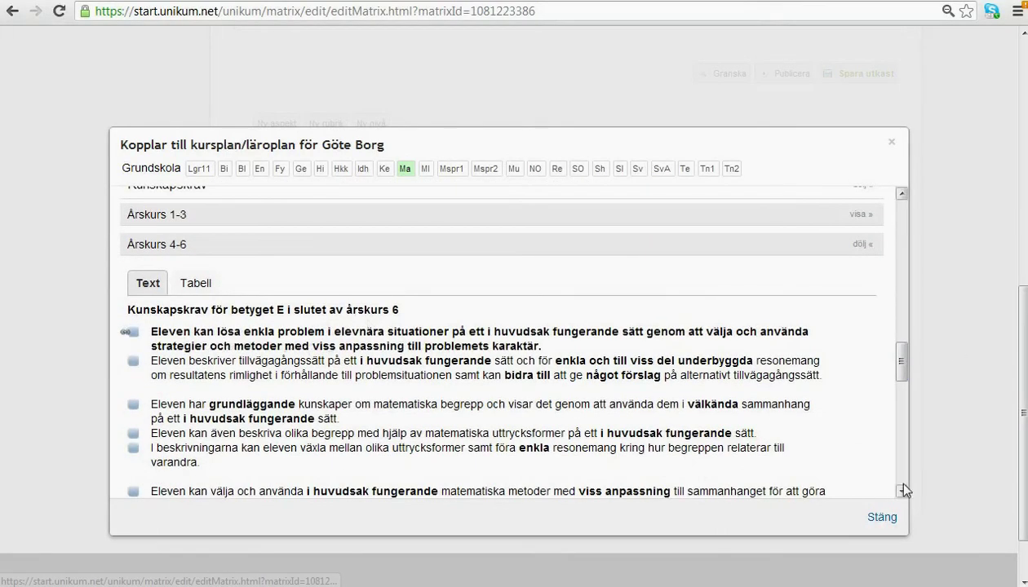
click(881, 517)
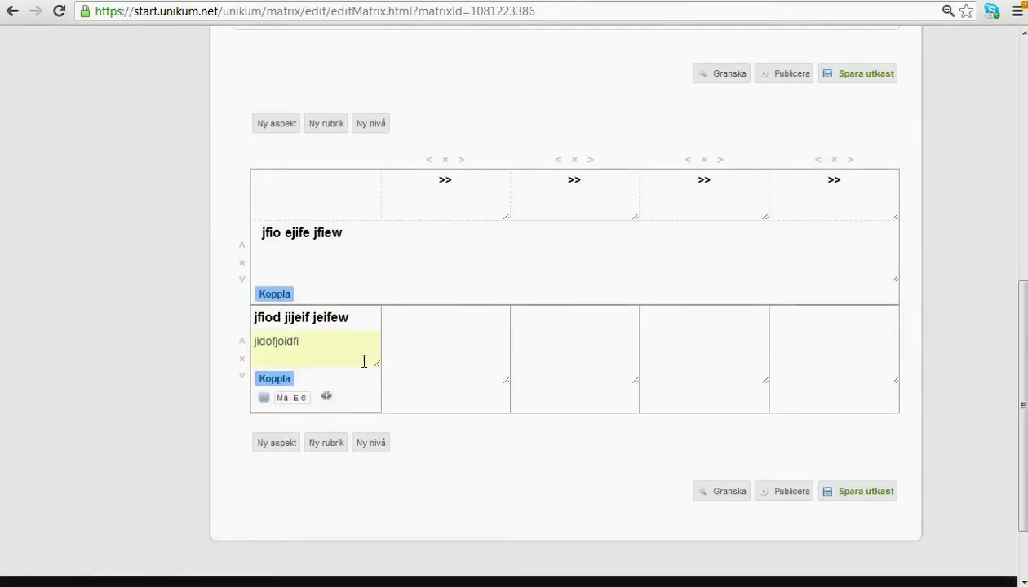
Step: Link the aspect to the first Ma purpose goal, about formulating and solving problems, and remove its link to the grade E year 6 requirement
click(275, 377)
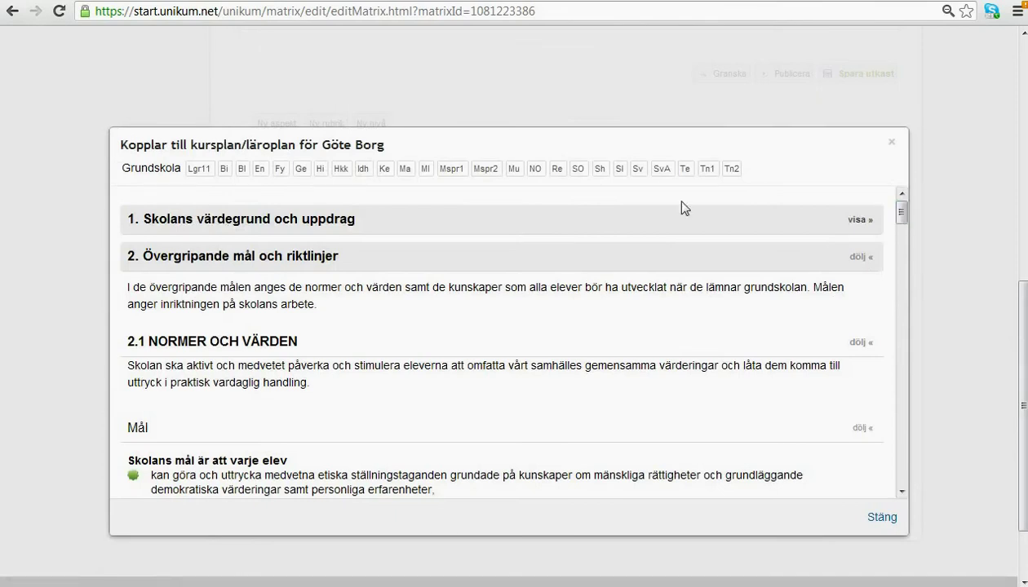
click(403, 171)
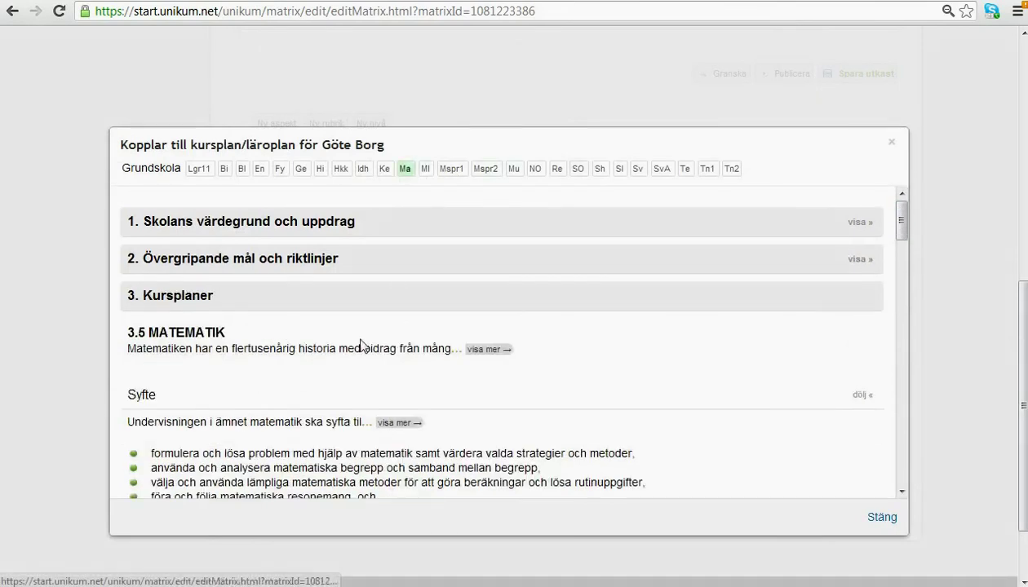
click(208, 452)
click(881, 519)
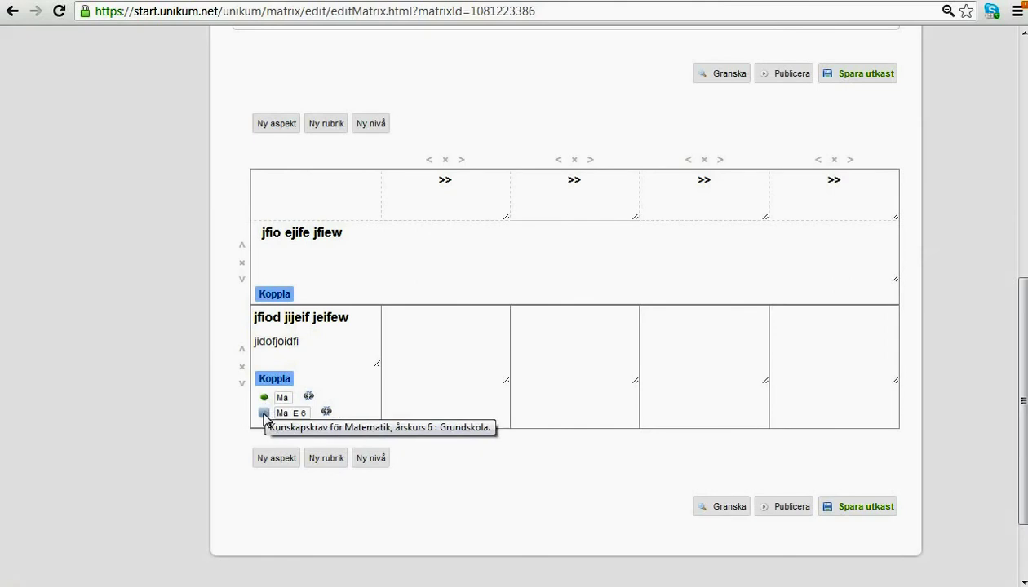
click(326, 415)
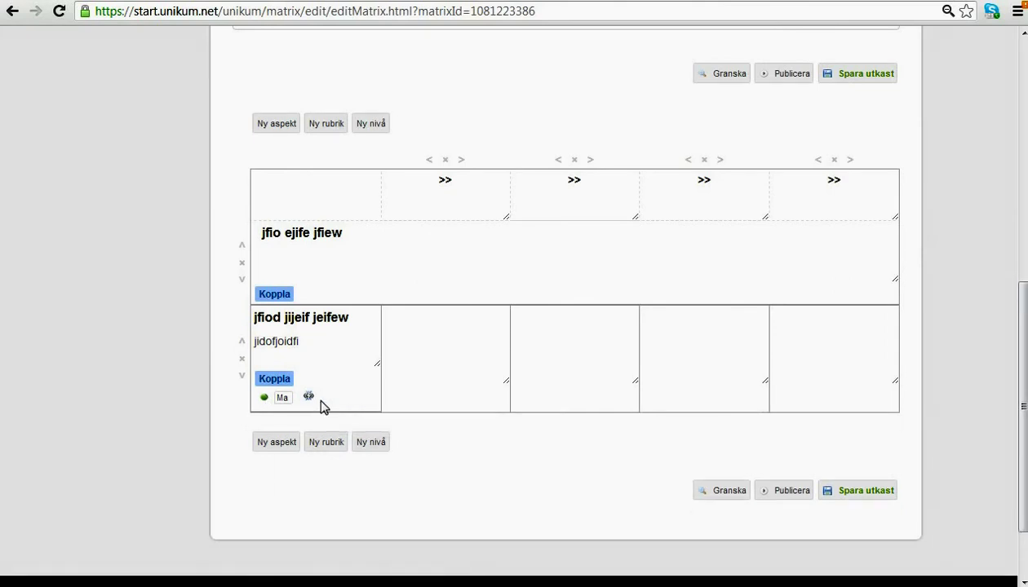
Step: Fill the aspect's first level cell with "hoiuf igfeå jeiejiw" and its second with "hifjiehifopkef"
click(441, 335)
text(hoiuf igfe)
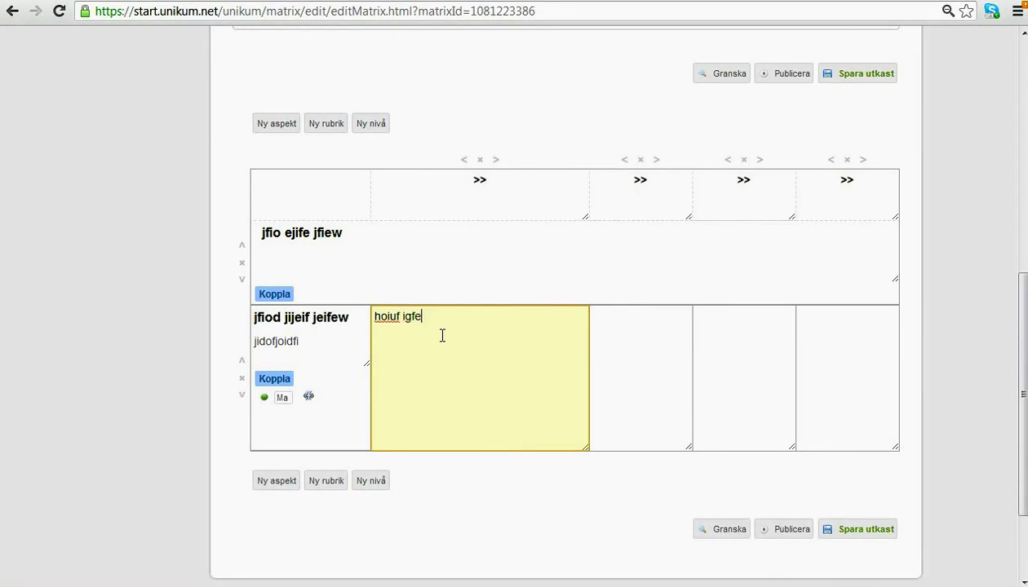
text(å jeiejiw)
click(613, 319)
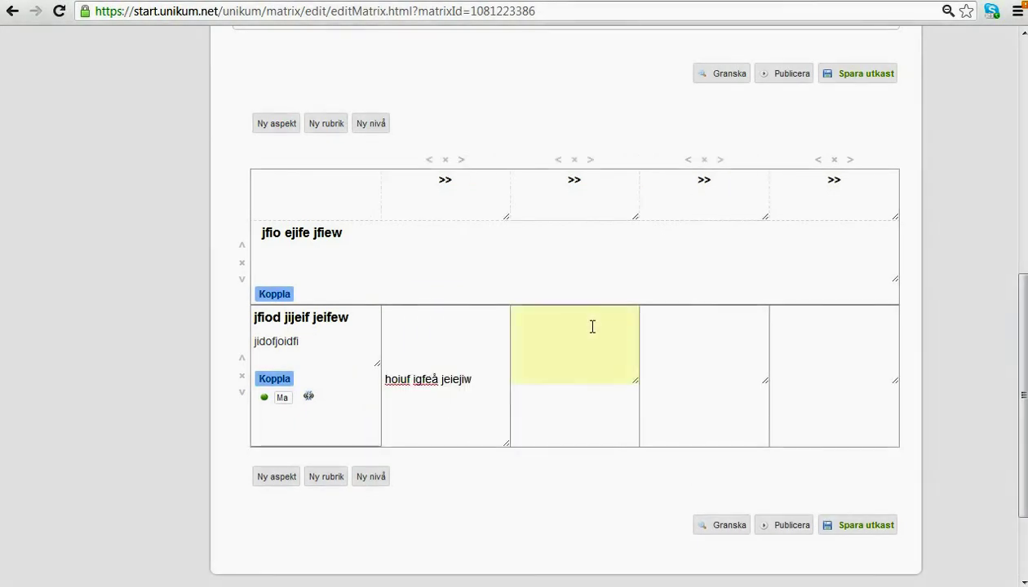
scroll(592, 326, down, 3)
click(534, 192)
text(hi)
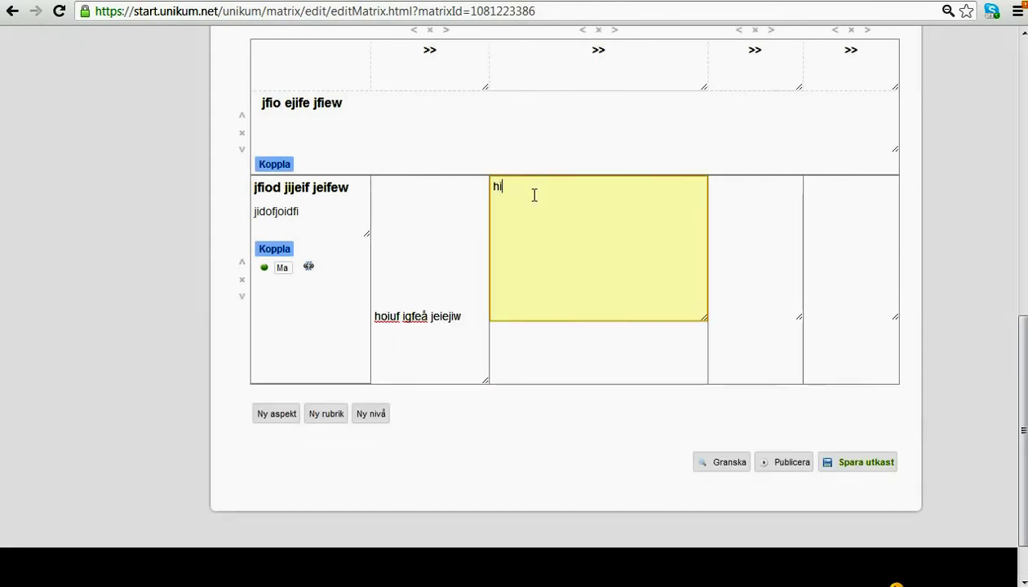
text(fjiehifopkef)
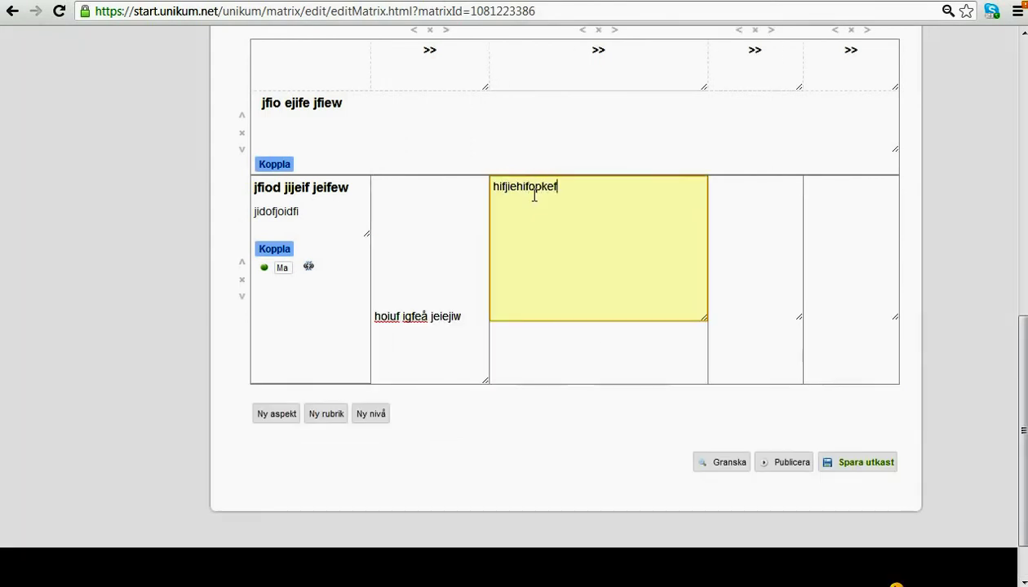
Step: Fill the aspect's third level cell with "hiudhfu" and its fourth with "ifui"
click(728, 192)
text(hiudhfu)
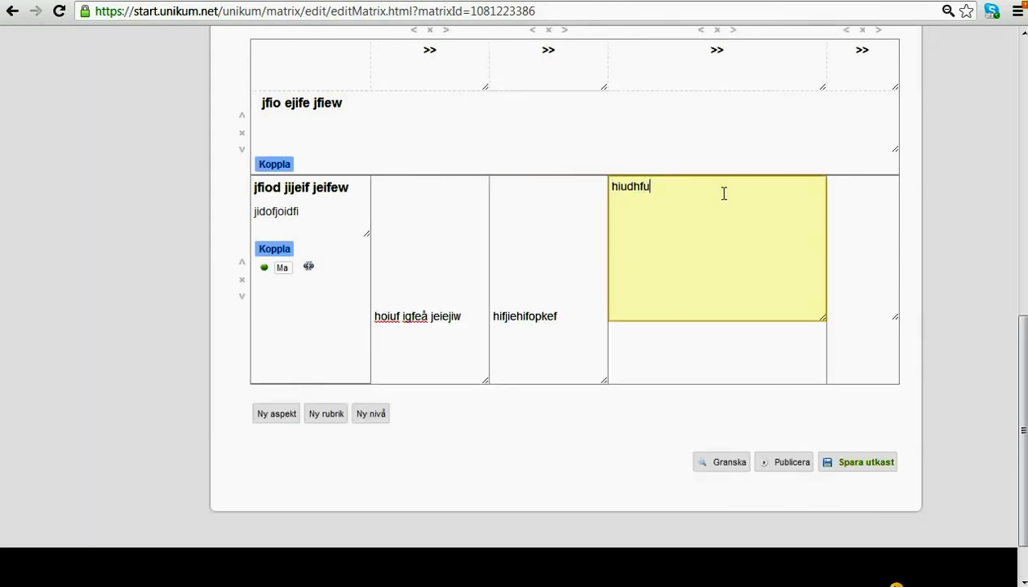
click(842, 208)
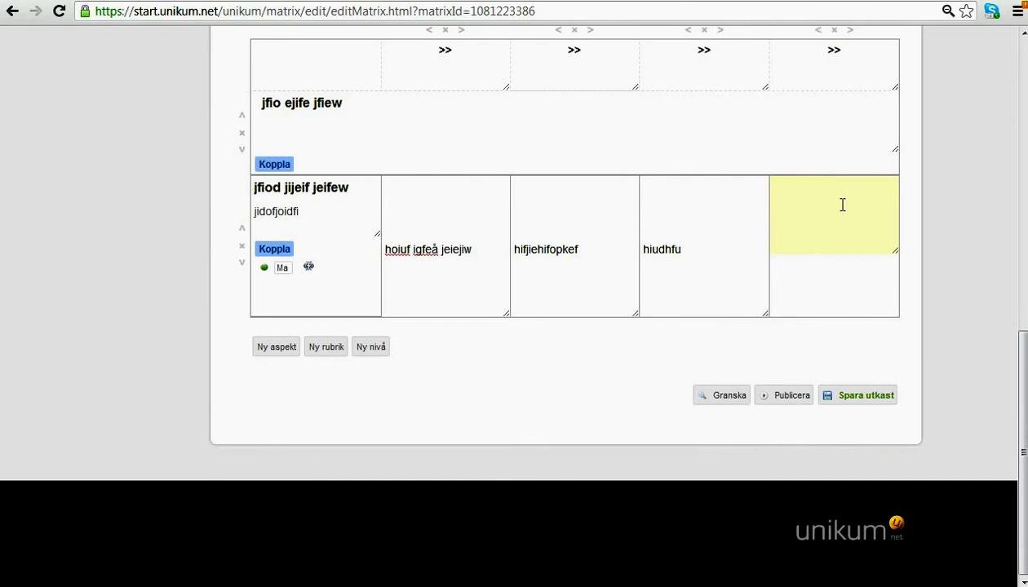
click(840, 205)
text(ifui)
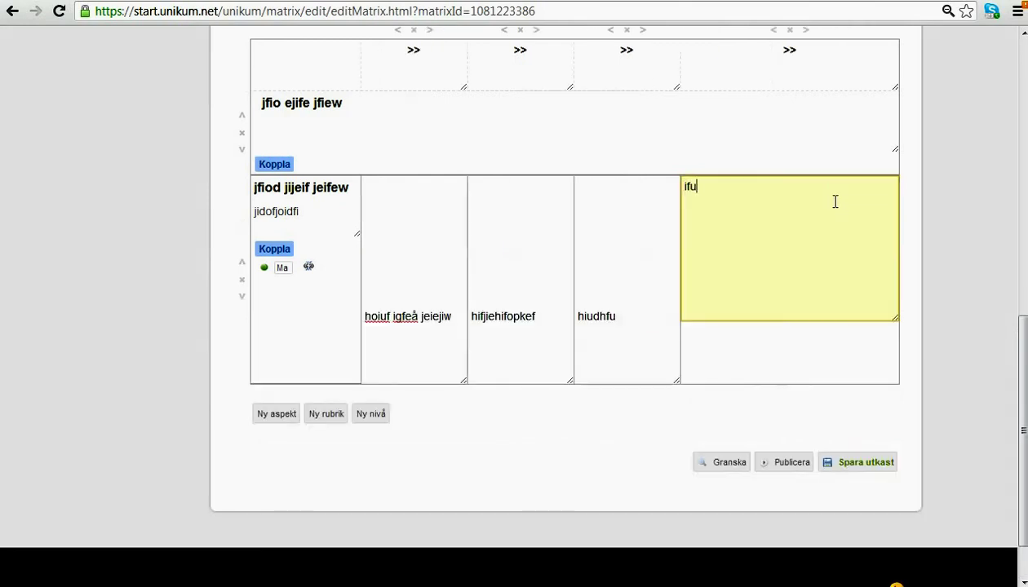
click(869, 461)
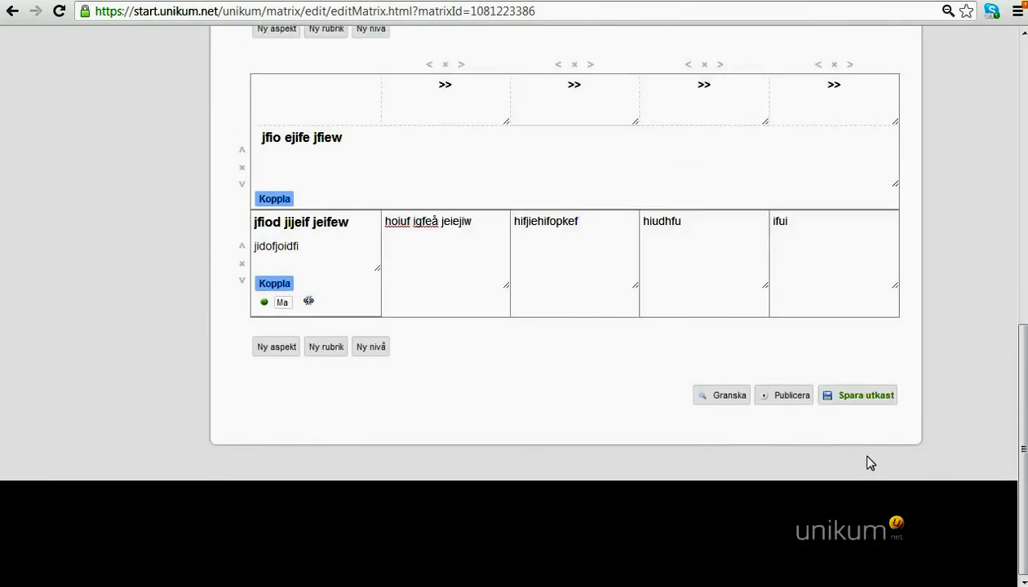
Step: Add a new aspect row below the existing one and name it "koefew"
click(291, 249)
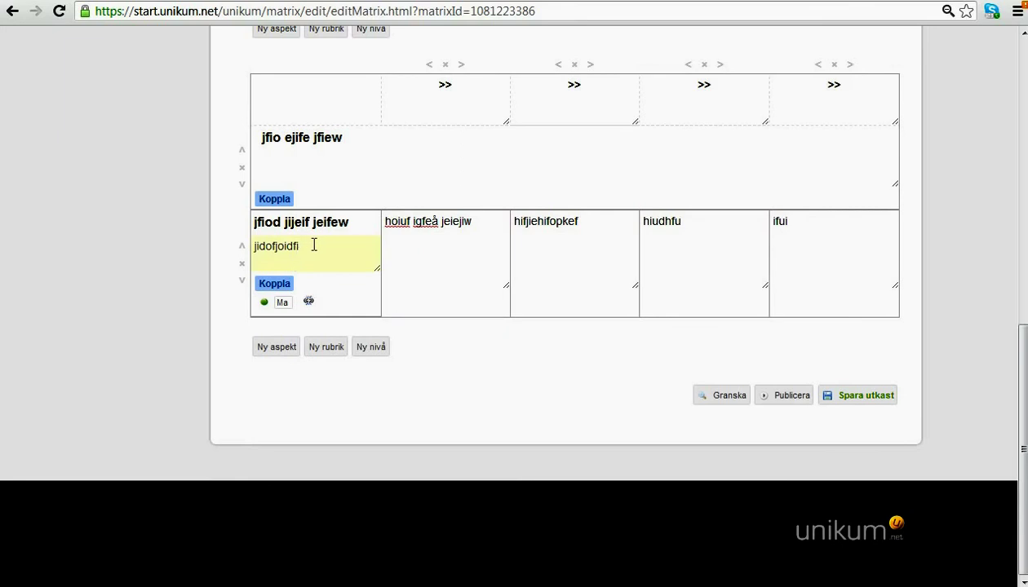
click(317, 233)
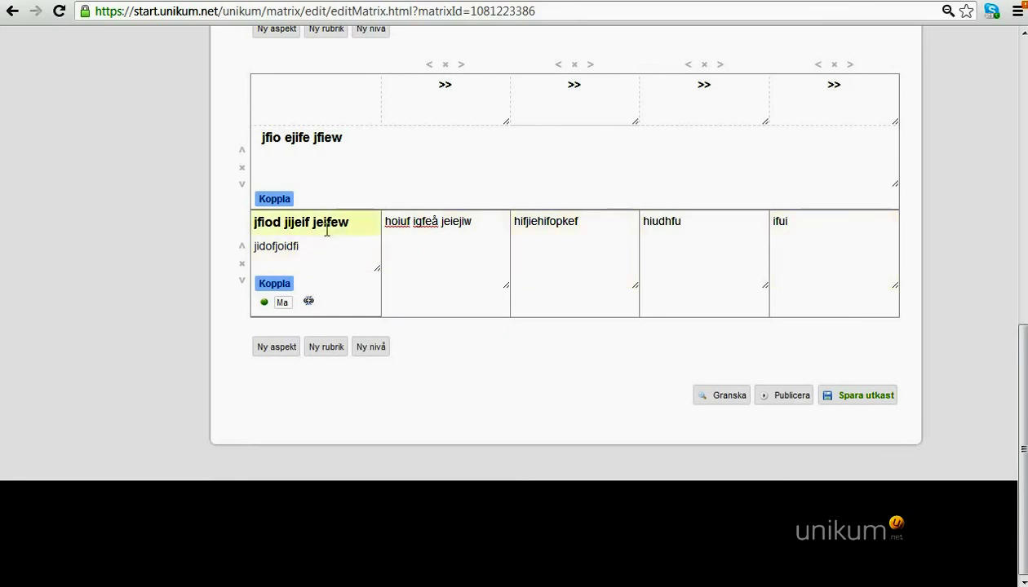
click(285, 349)
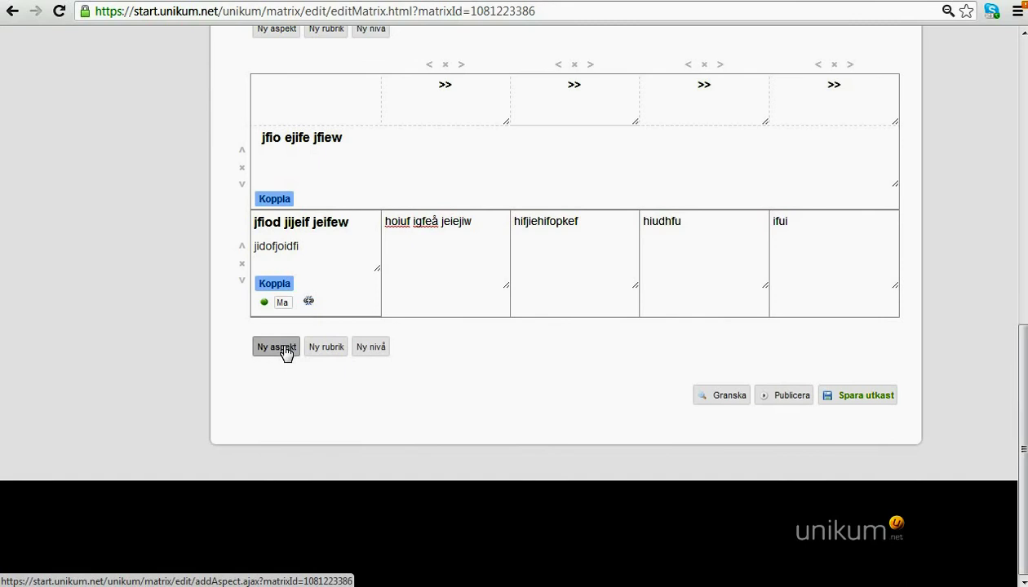
drag(326, 335, 242, 324)
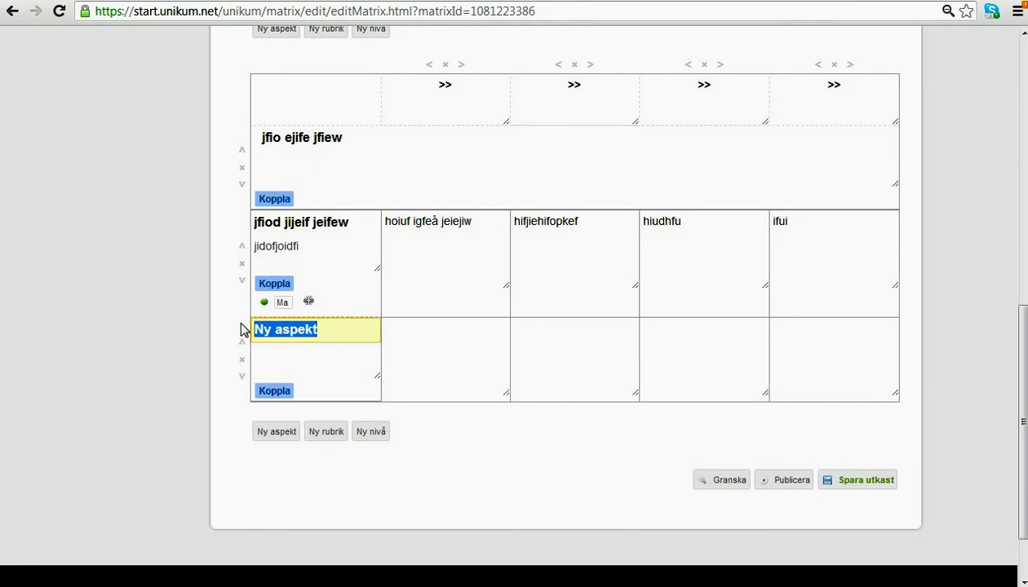
text(koefew)
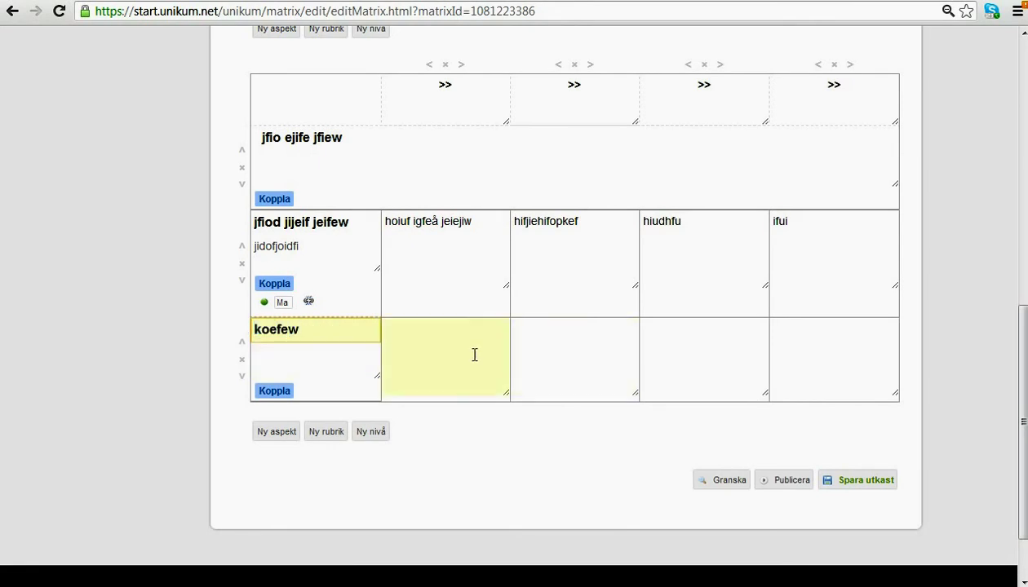
Step: Try to enlarge the empty first level cell of the "koefew" aspect
click(473, 354)
click(646, 361)
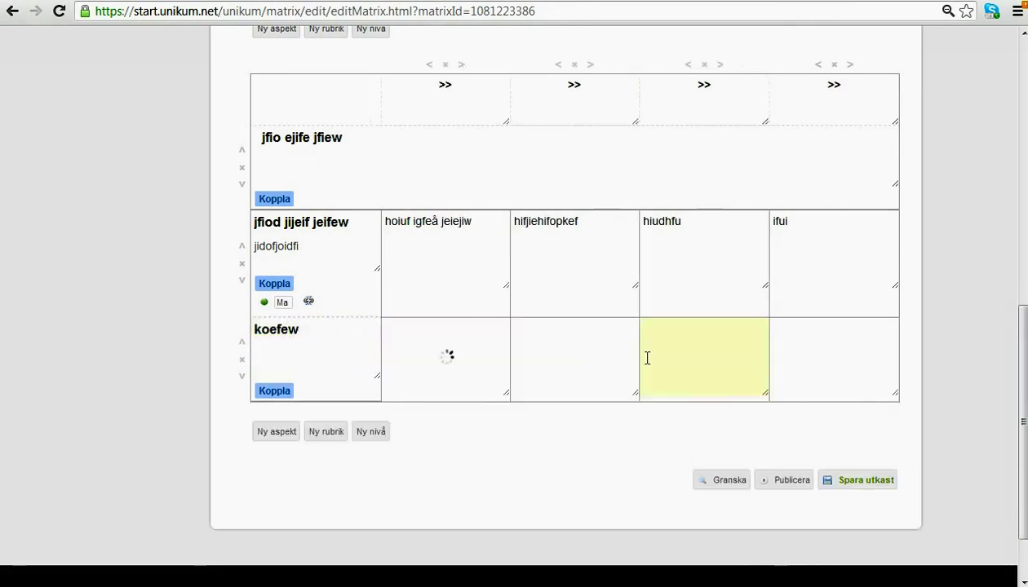
click(788, 352)
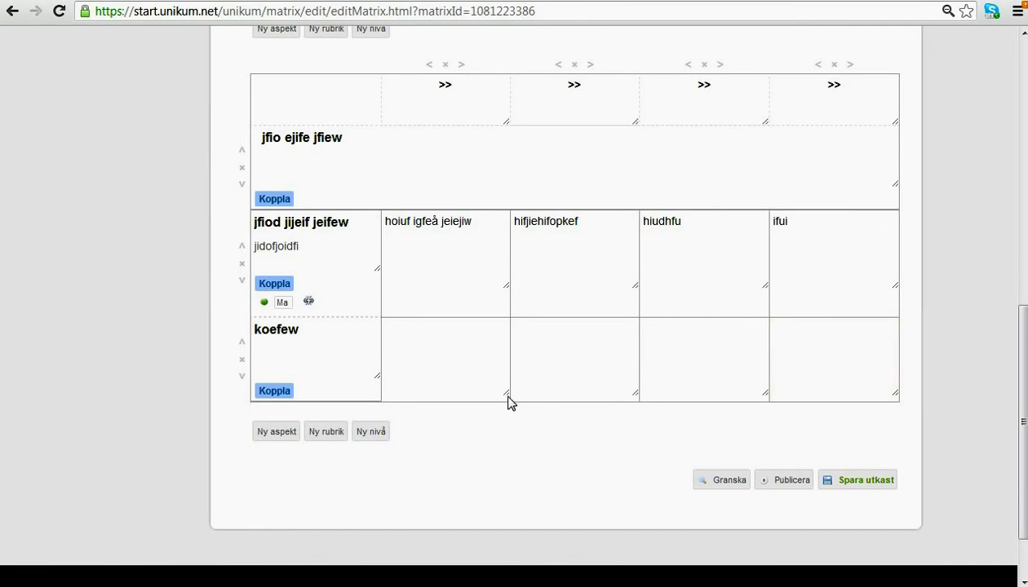
drag(508, 399, 649, 534)
click(447, 378)
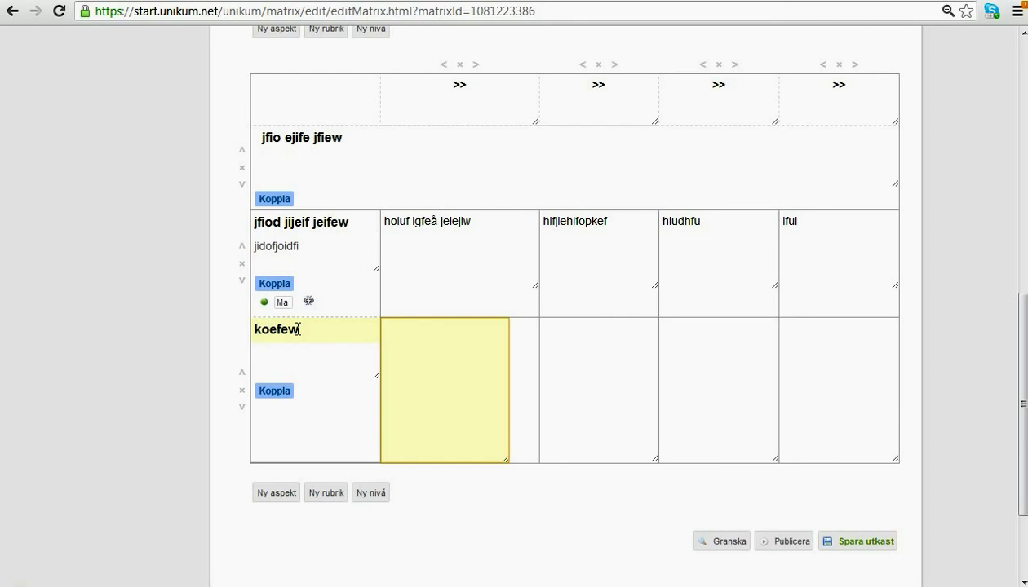
Step: Move the "koefew" aspect above "jfiod jijeif jeifew" and permanently delete the second level column
click(242, 377)
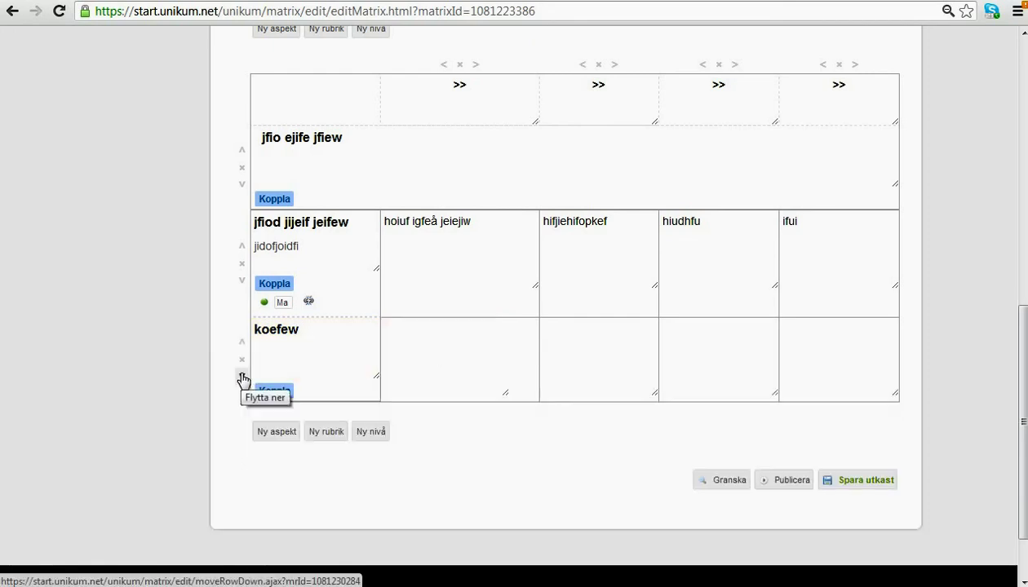
click(241, 345)
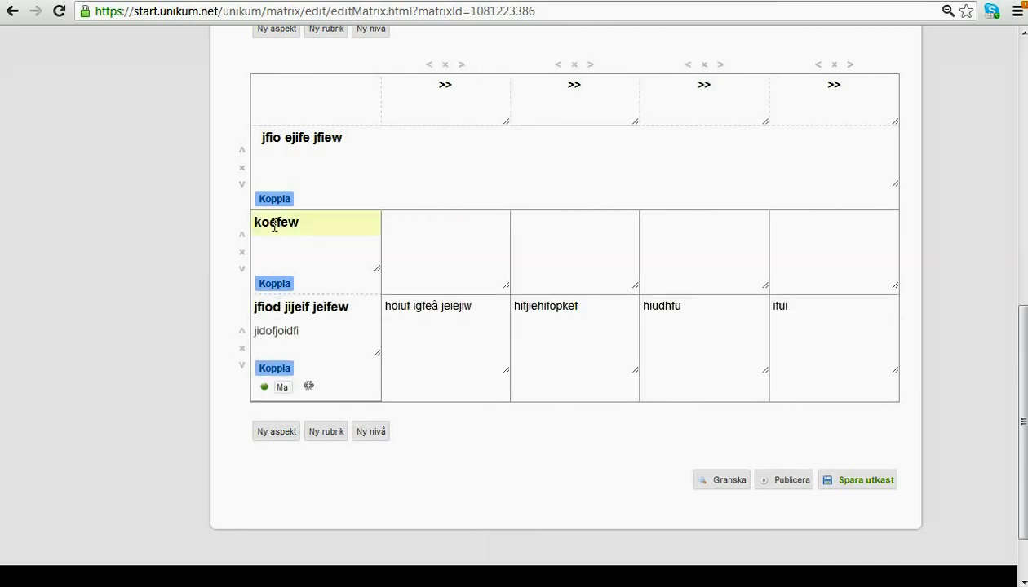
click(574, 66)
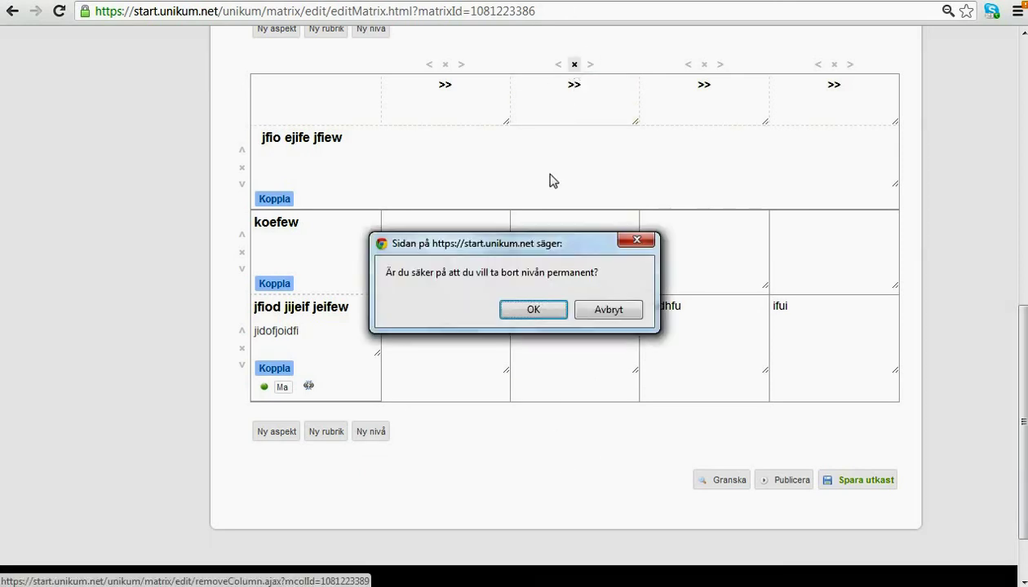
click(534, 310)
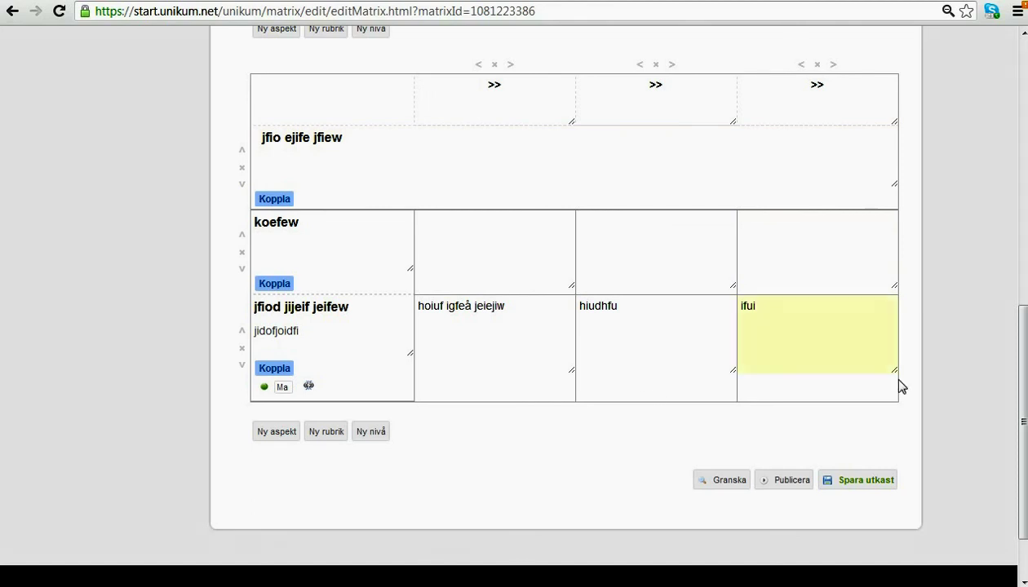
Step: Save the matrix as a draft and review its preview
click(856, 477)
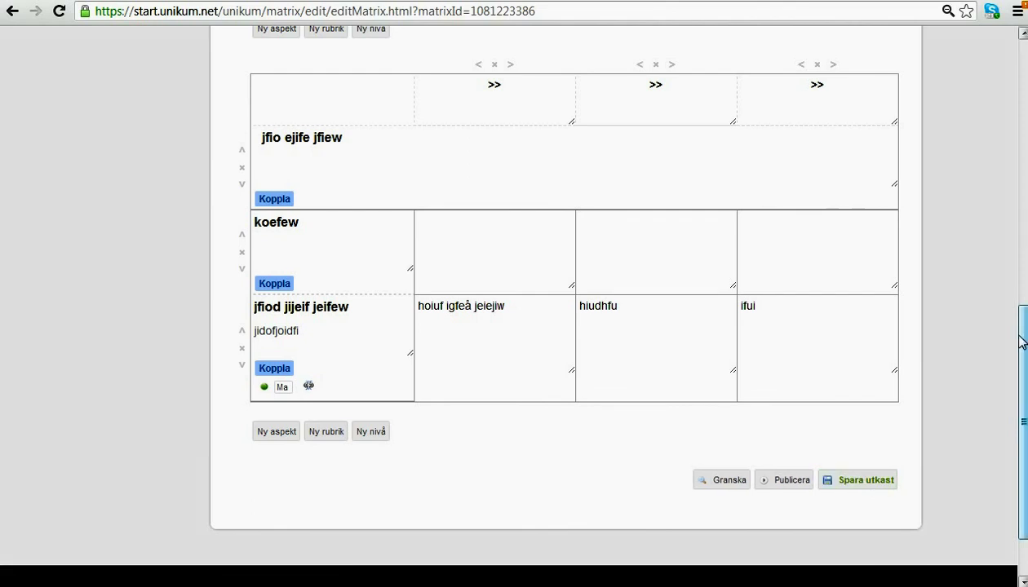
click(723, 481)
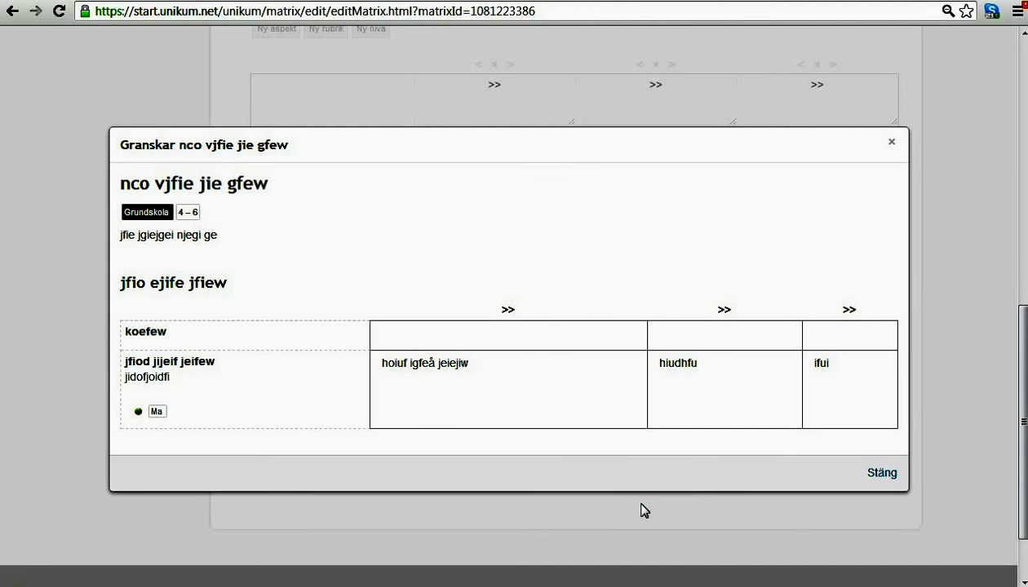
click(879, 475)
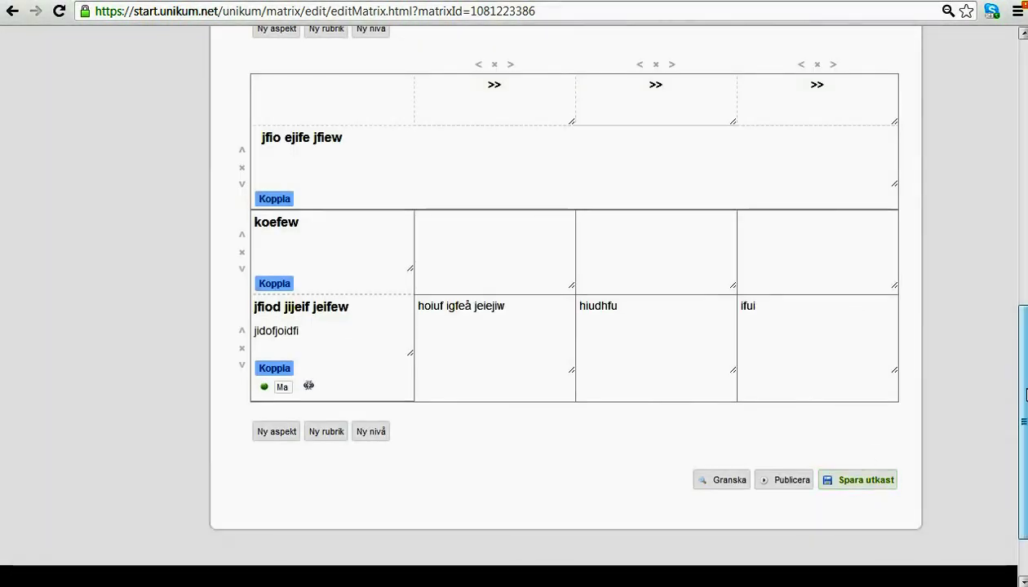
Step: Tag the matrix with the Lgr11 subjects Bi, Fy and Ke
drag(1021, 375, 1012, 171)
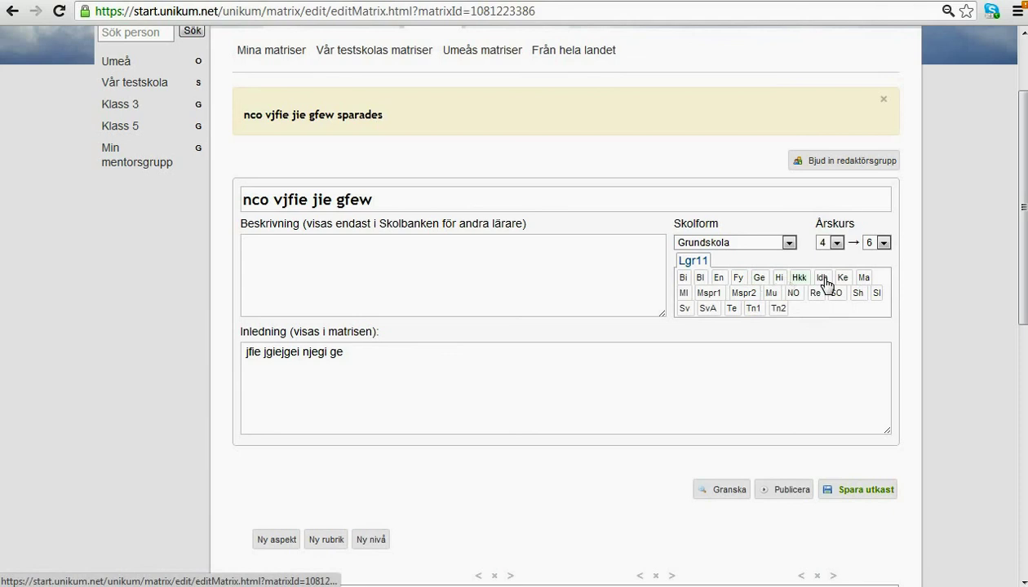
click(739, 279)
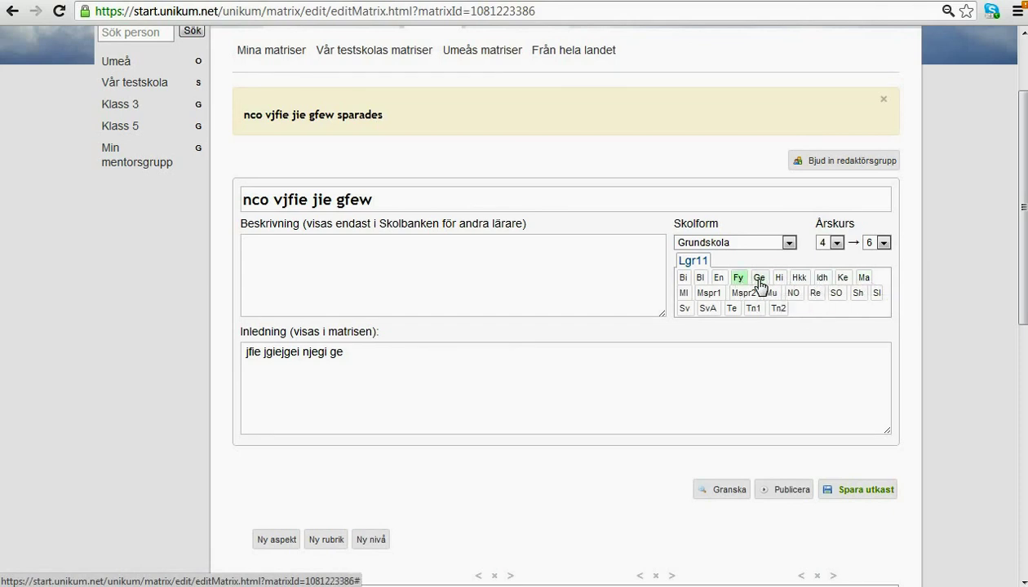
click(841, 279)
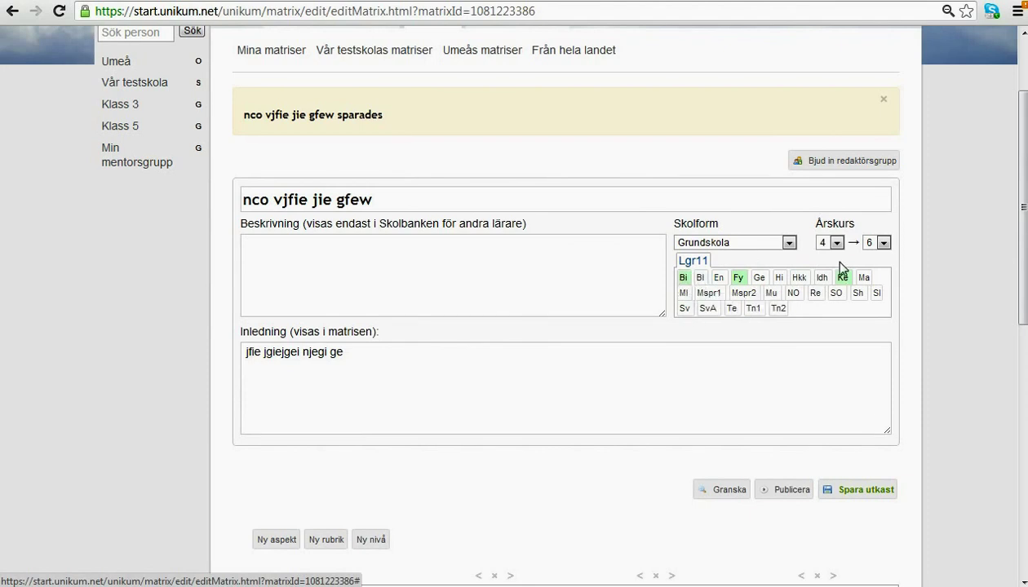
Step: Save the subject-tagged matrix as a draft and publish it
click(861, 495)
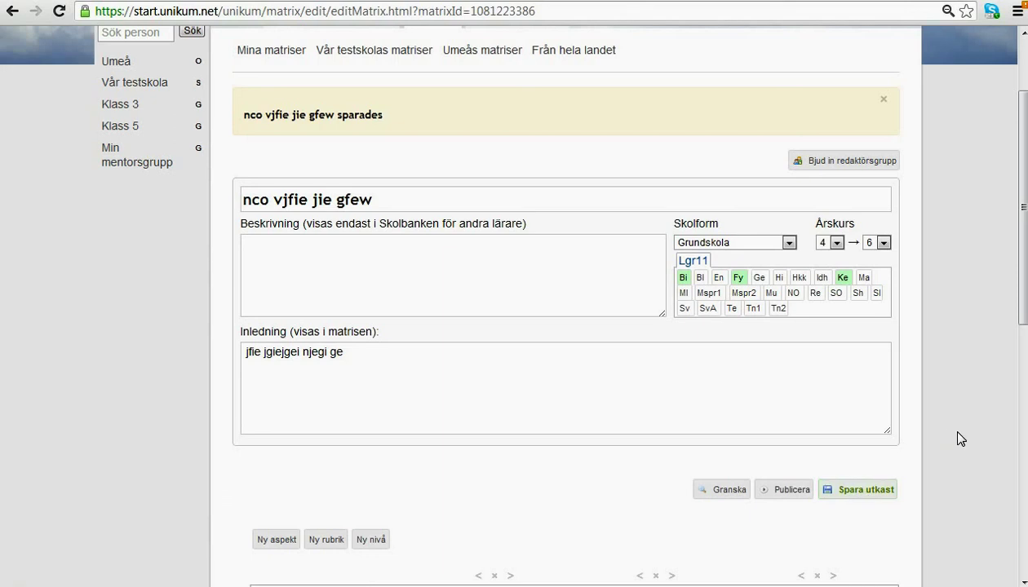
click(791, 490)
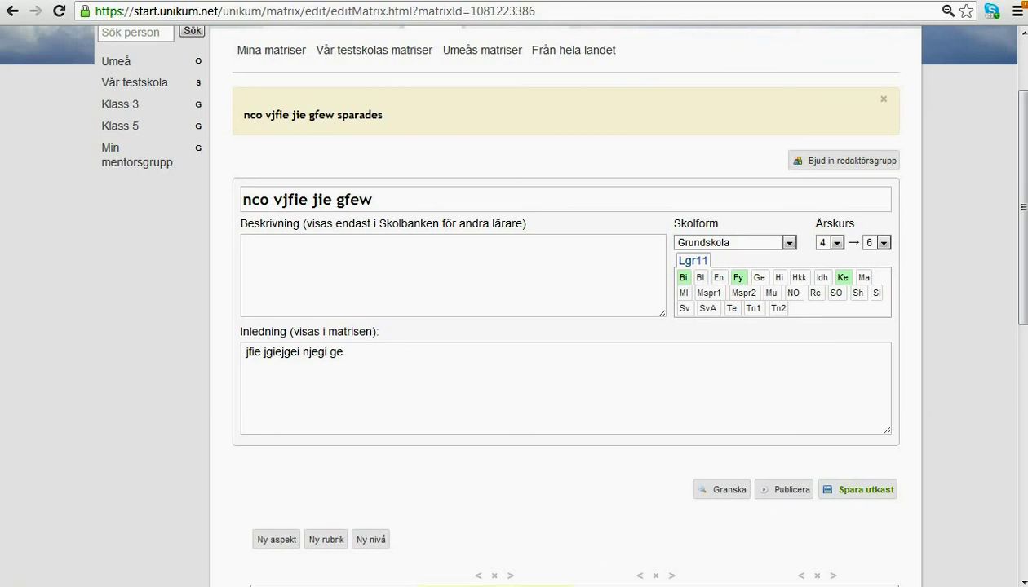